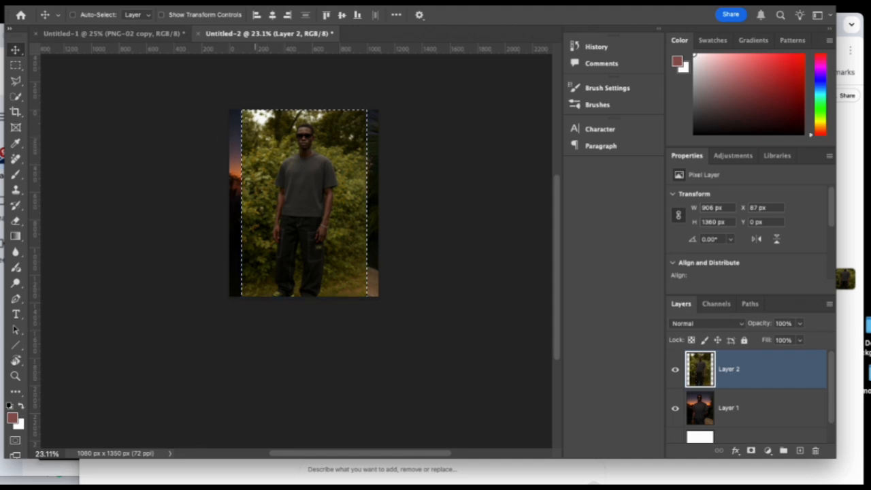
Invert the selection on Layer 2 so that only the uncovered strips beside the garden photo are selected.
{"action": "left_click", "coordinate": [202, 1]}
{"action": "left_click", "coordinate": [213, 3]}
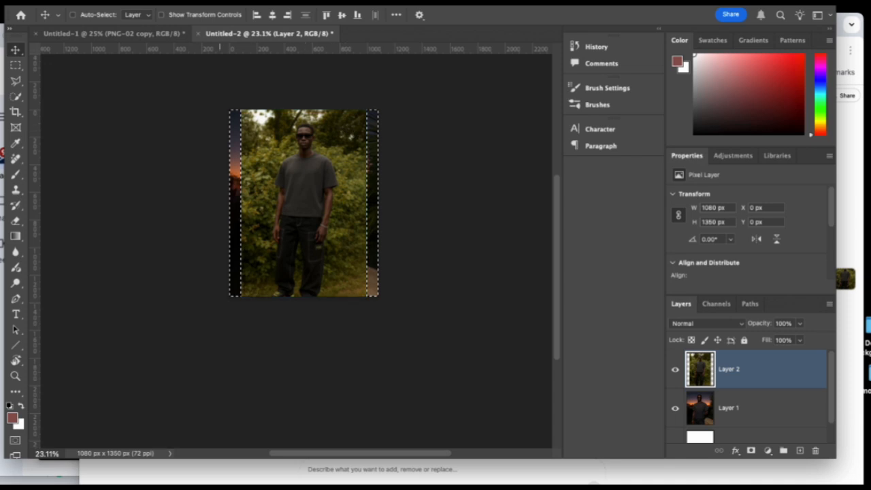
{"action": "left_click", "coordinate": [213, 2]}
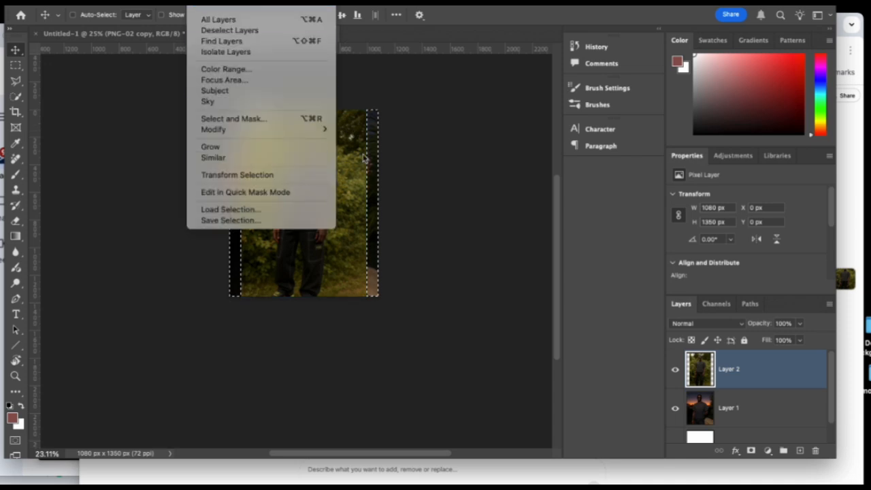
{"action": "left_click", "coordinate": [204, 2]}
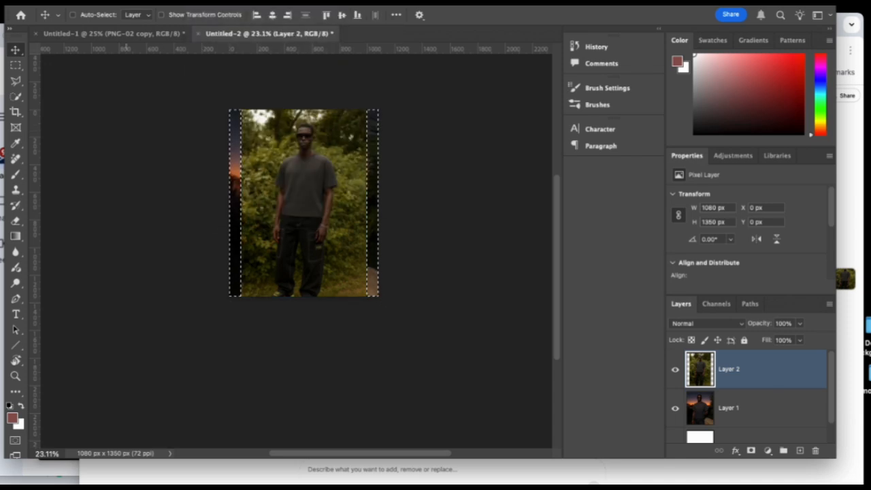
Fill the selected side strips on Layer 2 using Content-Aware at 100% opacity with Color Adaptation, and deselect.
{"action": "left_click", "coordinate": [69, 2]}
{"action": "left_click", "coordinate": [94, 138]}
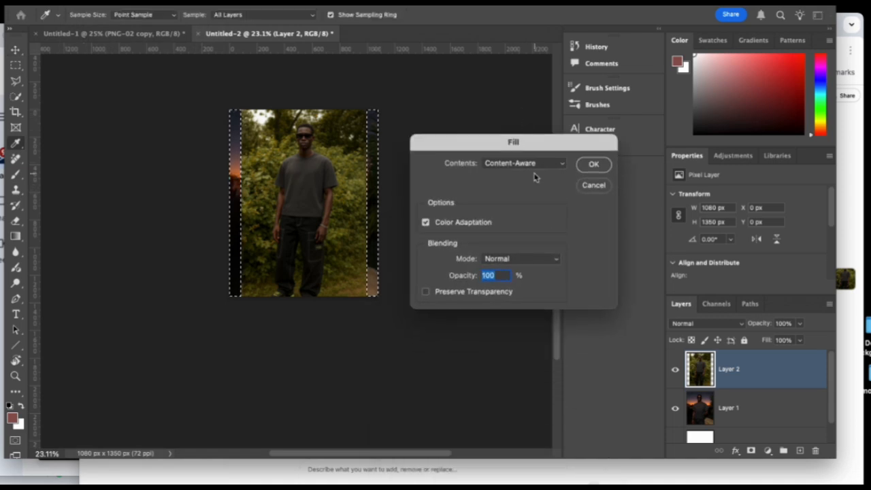
{"action": "left_click", "coordinate": [538, 165]}
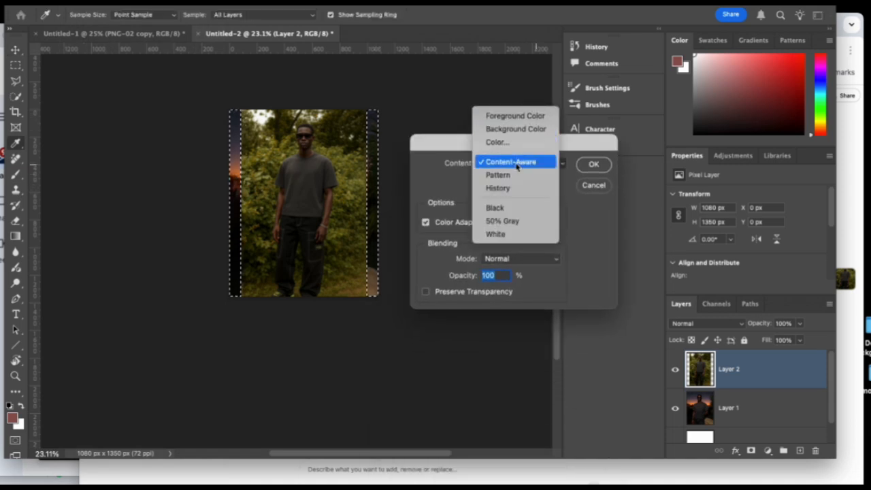
{"action": "left_click", "coordinate": [512, 163]}
{"action": "left_click", "coordinate": [592, 165]}
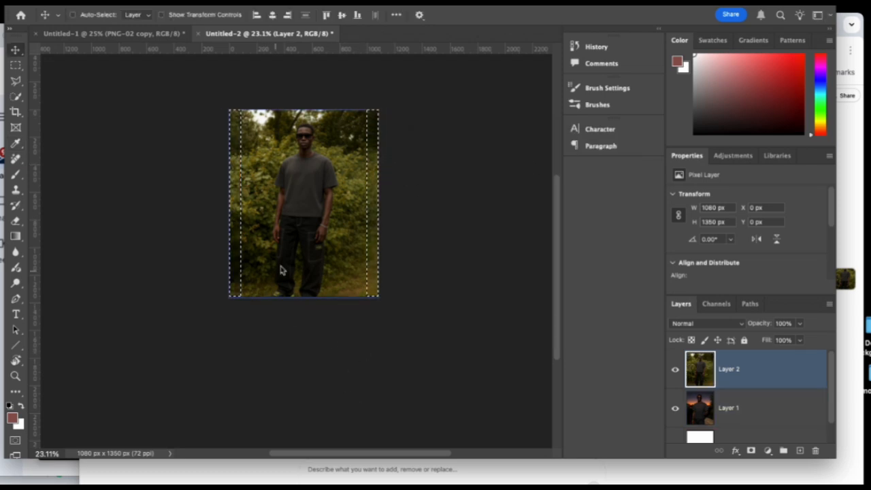
{"action": "key", "text": "ctrl+d"}
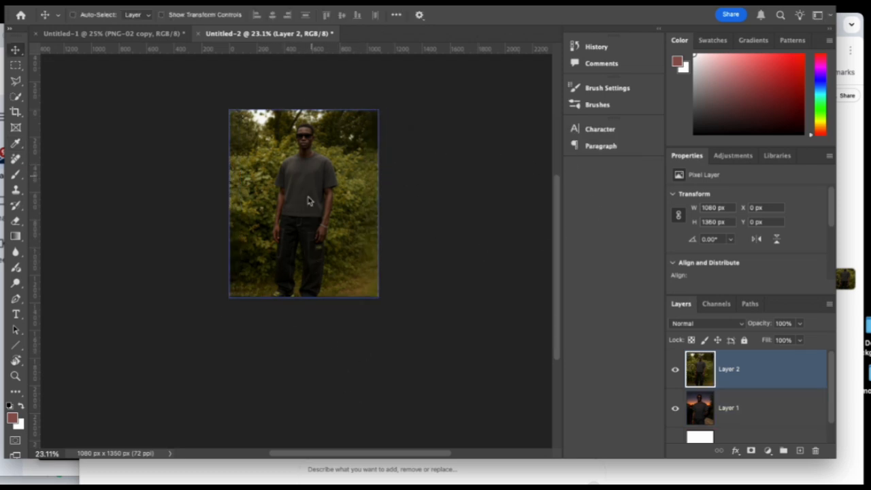
{"action": "key", "text": "ctrl+t"}
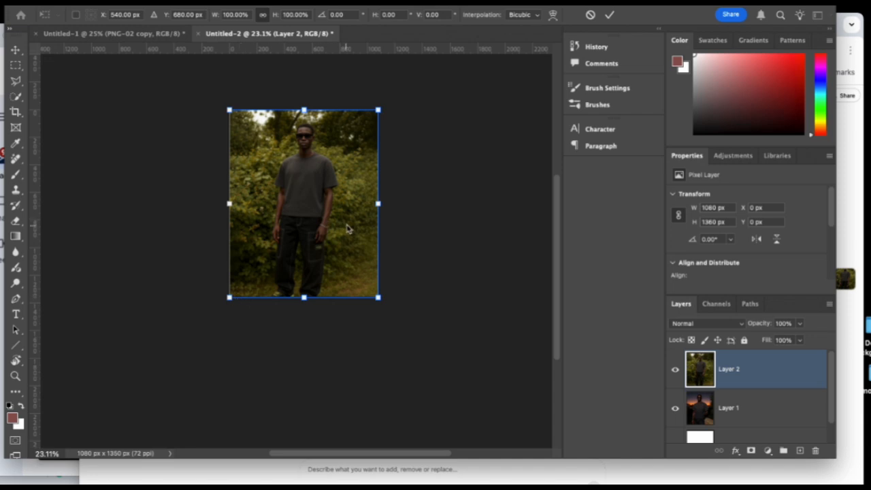
{"action": "key", "text": "Return"}
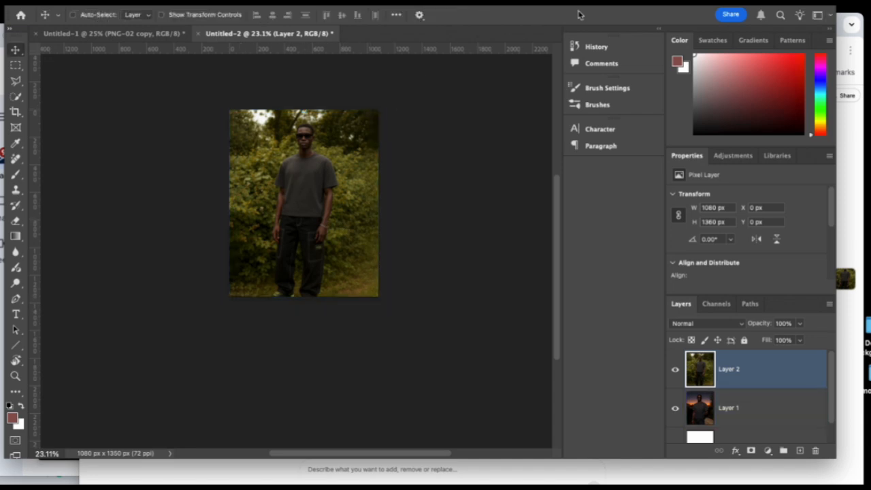
Copy the ChatGPT image of the man among large leaves from the browser and paste it into the Untitled-2 Photoshop document.
{"action": "left_click_drag", "start_coordinate": [729, 9], "coordinate": [629, 8]}
{"action": "left_click", "coordinate": [789, 34]}
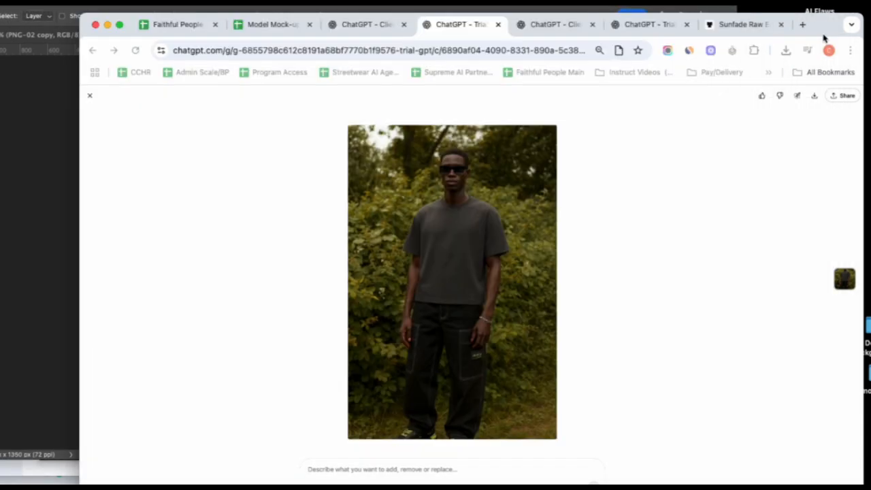
{"action": "left_click", "coordinate": [557, 25]}
{"action": "right_click", "coordinate": [463, 227]}
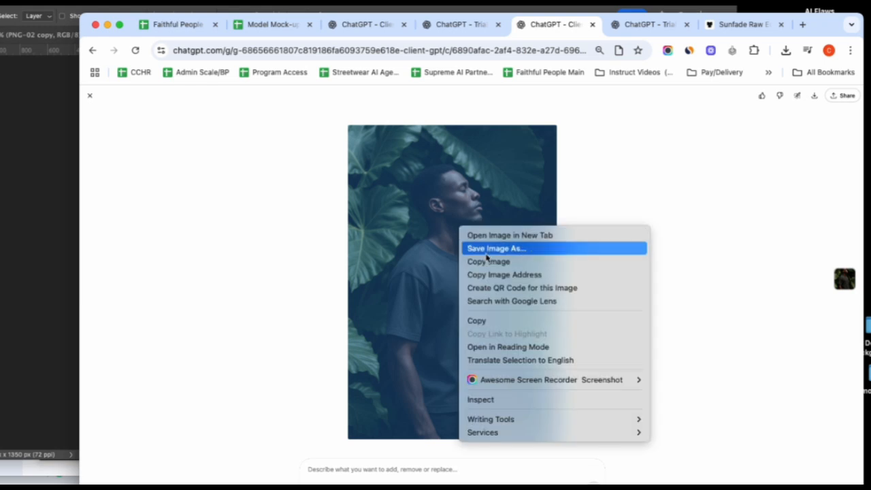
{"action": "left_click", "coordinate": [489, 265]}
{"action": "key", "text": "super+Tab"}
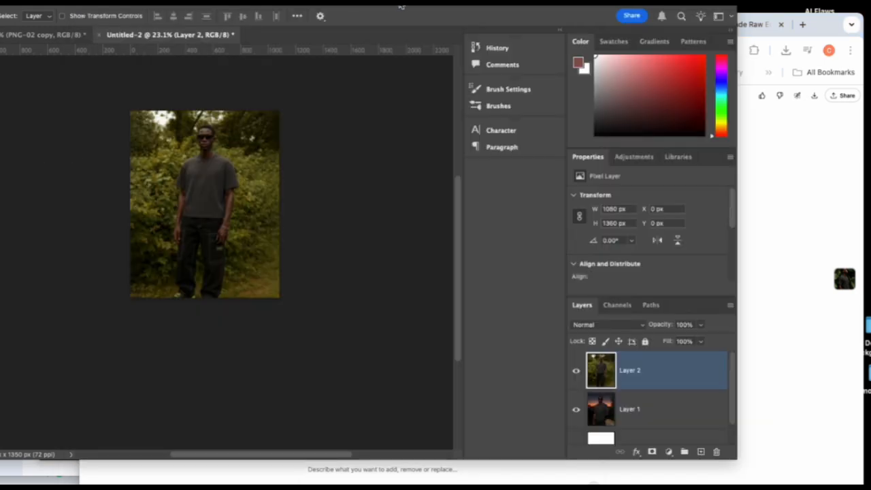
{"action": "key", "text": "ctrl+v"}
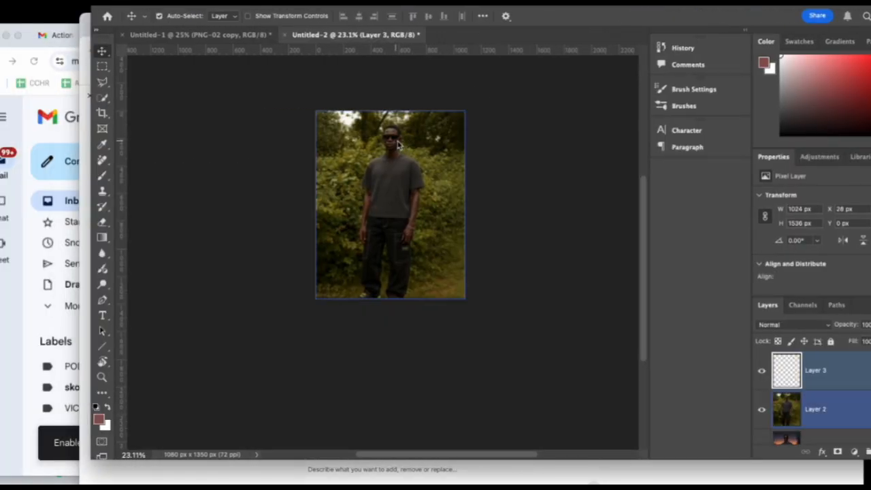
Scale the pasted leaf photo proportionally to about 906 × 1360 px, centred to match the canvas height.
{"action": "key", "text": "ctrl+t"}
{"action": "left_click_drag", "start_coordinate": [461, 329], "coordinate": [426, 275]}
{"action": "key", "text": "Return"}
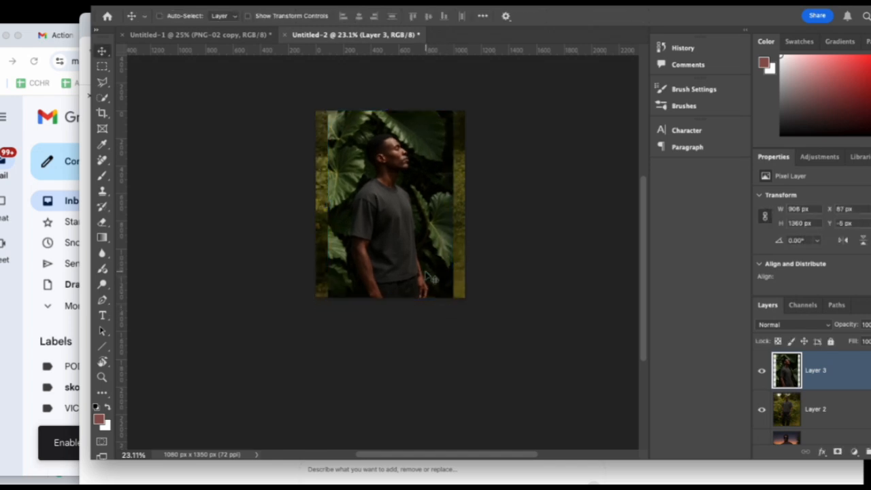
Load the leaf photo layer's outline as a selection and invert it to select the empty side strips.
{"action": "left_click", "coordinate": [788, 372], "text": "ctrl"}
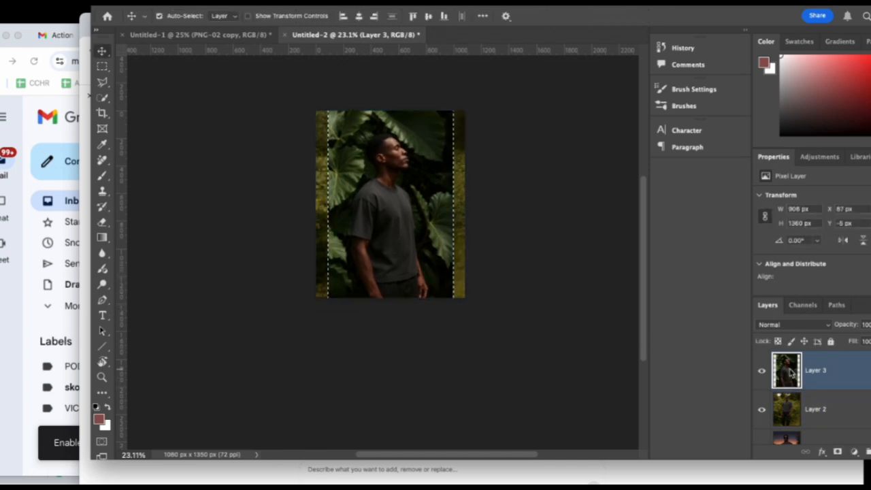
{"action": "key", "text": "ctrl+shift+u"}
{"action": "key", "text": "ctrl+z"}
{"action": "left_click", "coordinate": [201, 2]}
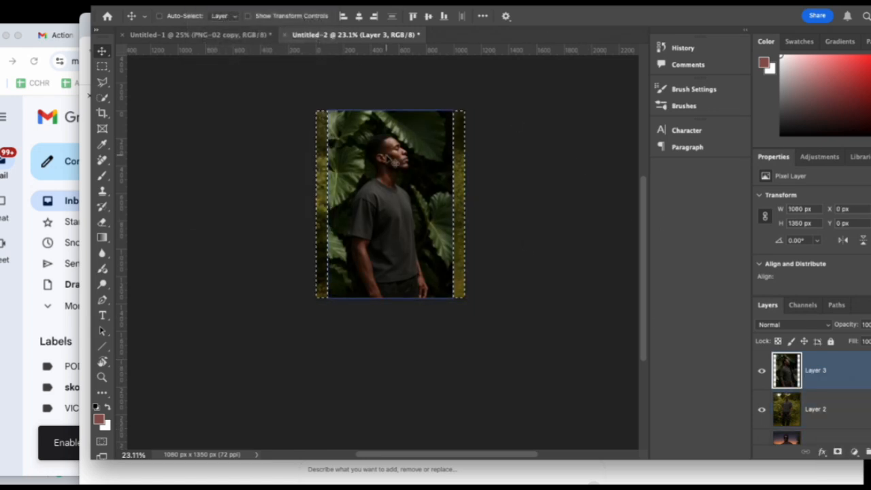
{"action": "left_click", "coordinate": [202, 1]}
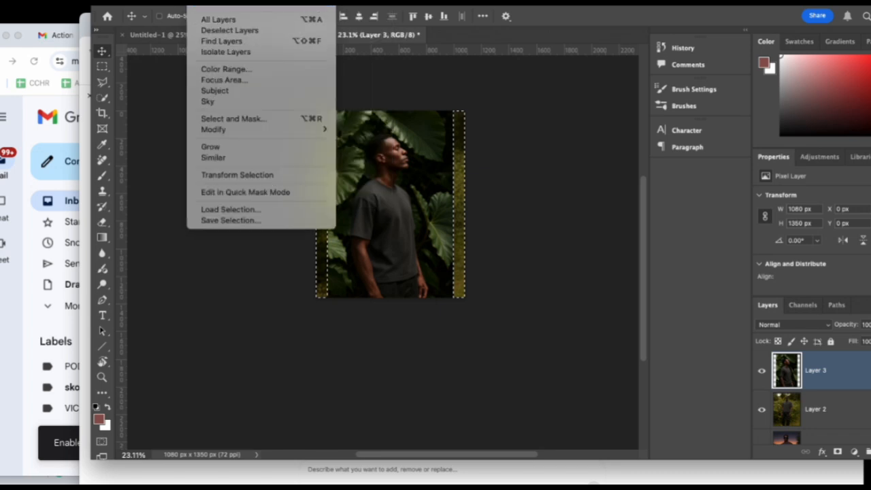
{"action": "left_click", "coordinate": [201, 1]}
Fill the side strips beside the leaf photo using Content-Aware with Color Adaptation, and deselect.
{"action": "left_click", "coordinate": [72, 2]}
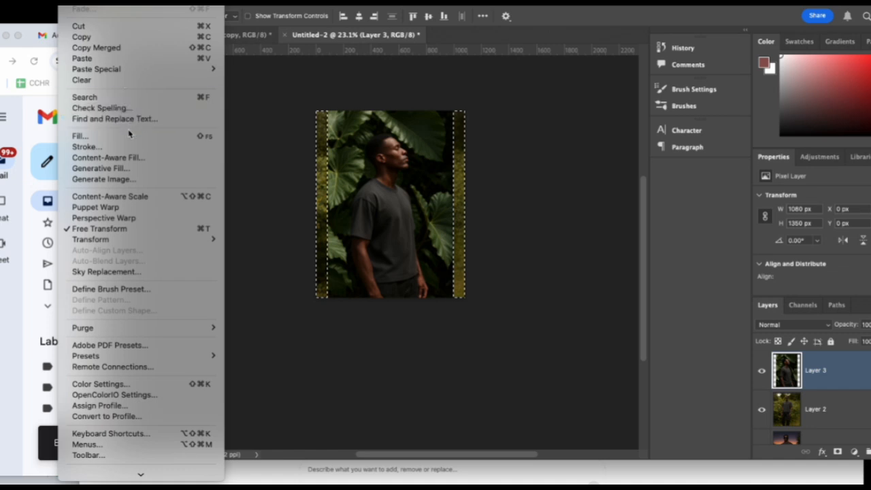
{"action": "left_click", "coordinate": [82, 137]}
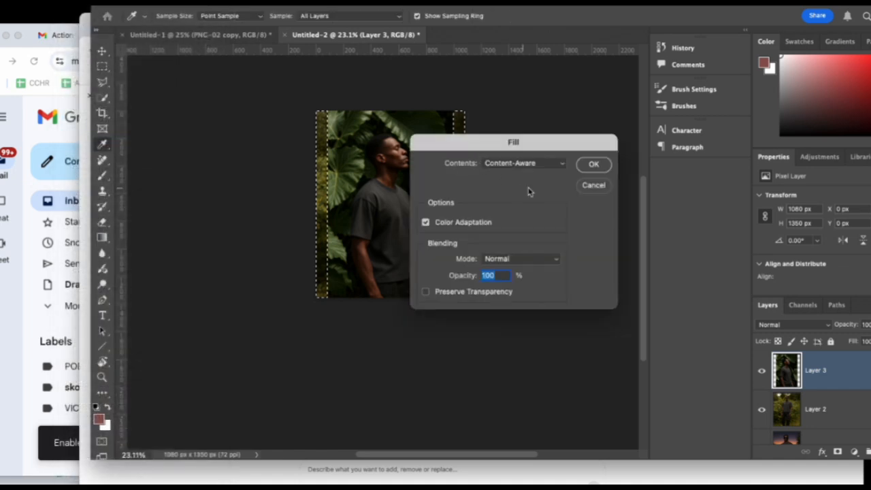
{"action": "left_click", "coordinate": [605, 167]}
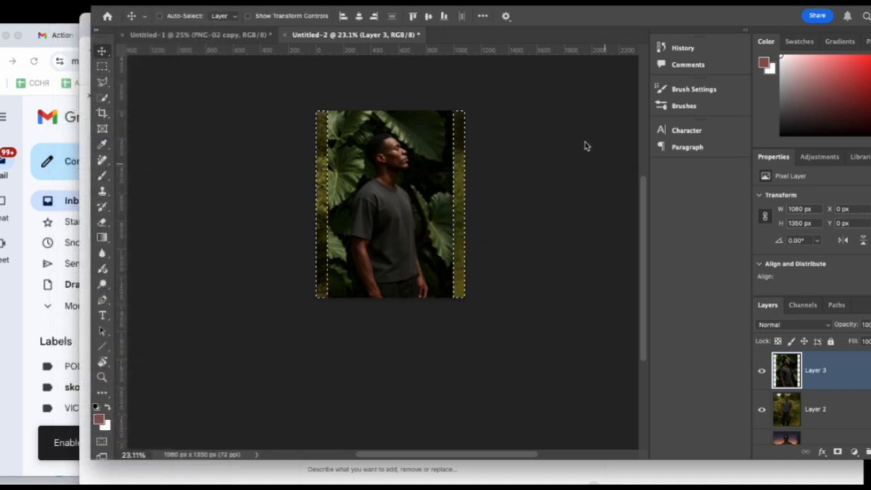
{"action": "key", "text": "ctrl+d"}
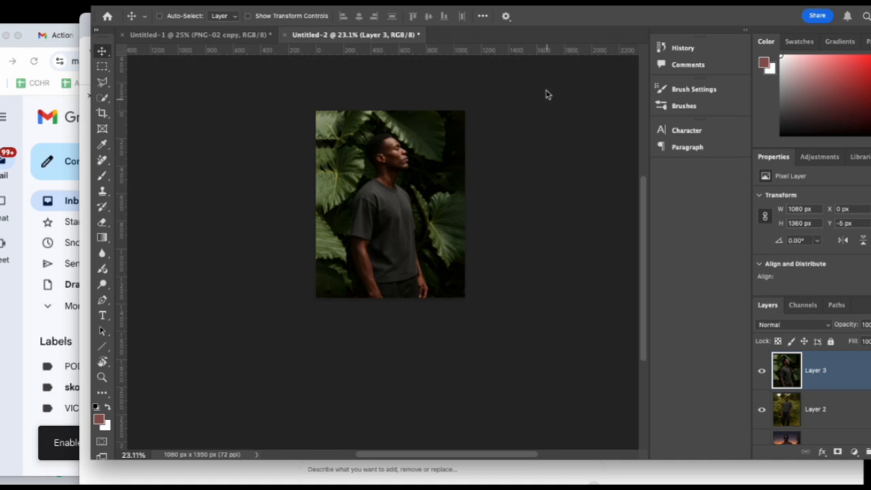
Enlarge the leaf photo proportionally to about 107.55% from its upper-left corner and apply the transform.
{"action": "key", "text": "ctrl+t"}
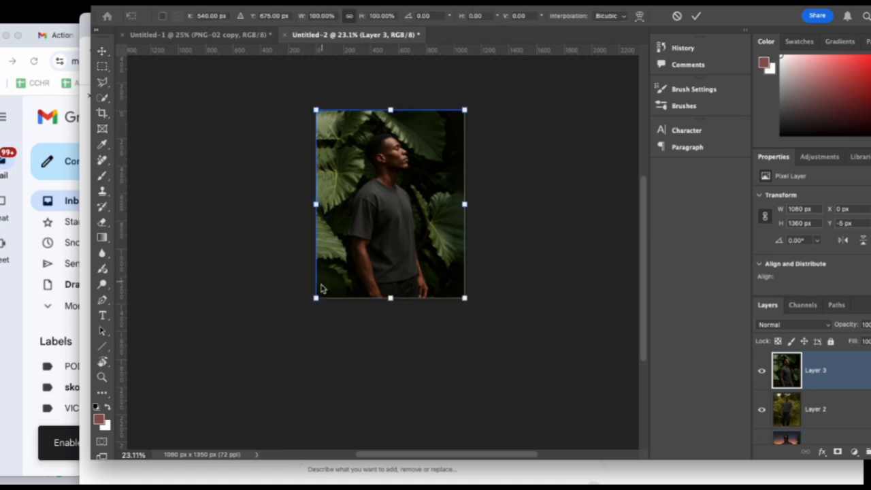
{"action": "left_click_drag", "start_coordinate": [315, 106], "coordinate": [304, 96]}
{"action": "left_click_drag", "start_coordinate": [352, 128], "coordinate": [352, 129]}
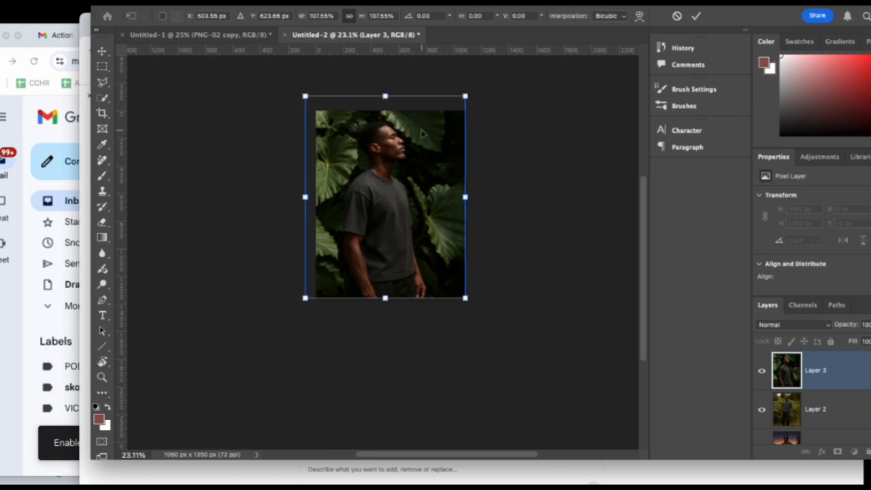
{"action": "left_click", "coordinate": [700, 16]}
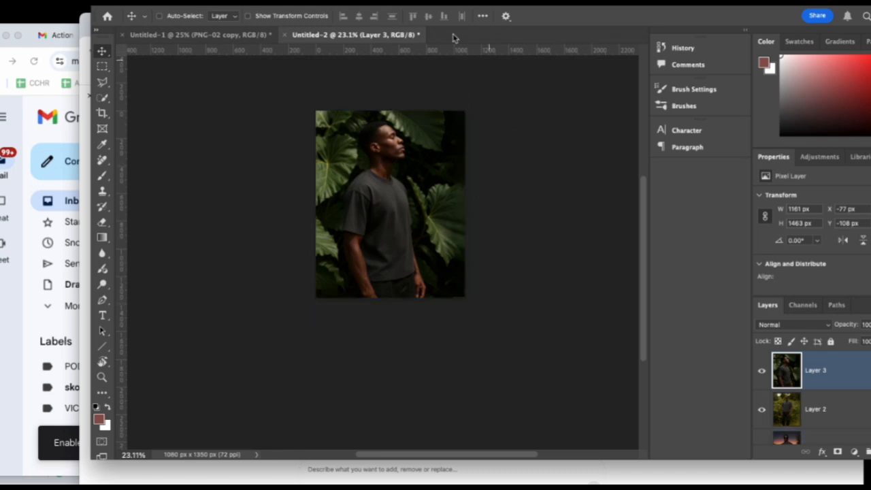
Copy the ChatGPT image of the man under a spotlight from the browser and paste it into the Untitled-2 Photoshop document.
{"action": "left_click_drag", "start_coordinate": [442, 4], "coordinate": [386, 62]}
{"action": "left_click", "coordinate": [630, 32]}
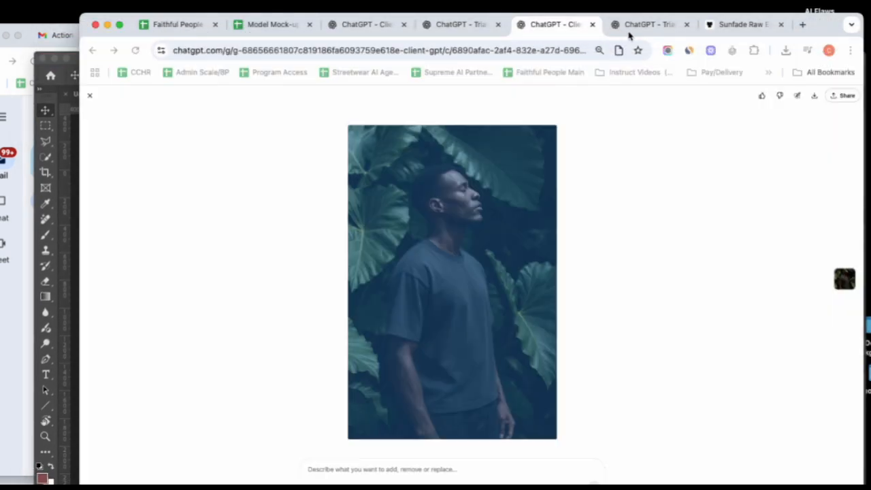
{"action": "right_click", "coordinate": [465, 264]}
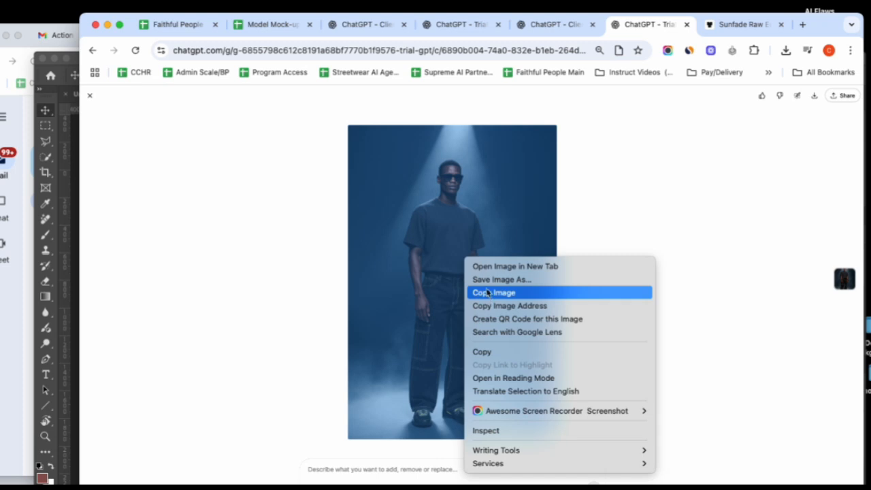
{"action": "left_click", "coordinate": [488, 293]}
{"action": "left_click", "coordinate": [77, 174]}
{"action": "left_click_drag", "start_coordinate": [484, 70], "coordinate": [499, 11]}
{"action": "key", "text": "super+v"}
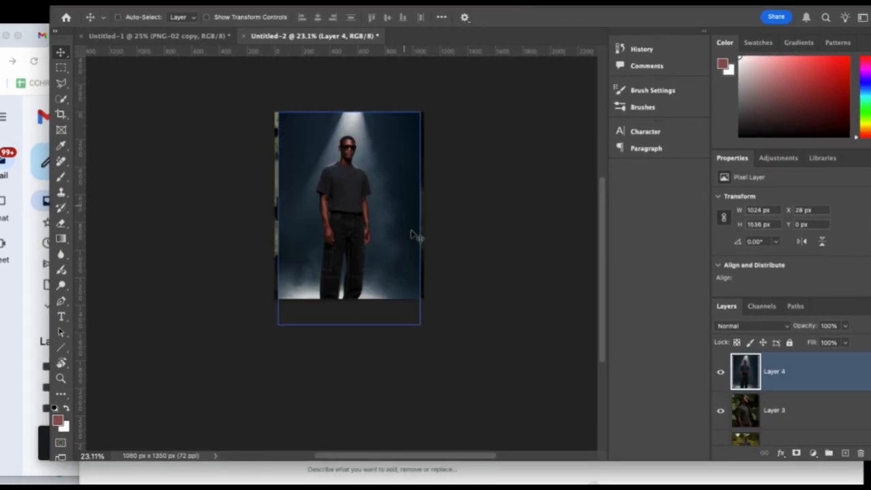
Scale the spotlight photo proportionally to about 88.16% to fit the canvas height and centre it horizontally.
{"action": "key", "text": "super+t"}
{"action": "left_click_drag", "start_coordinate": [420, 325], "coordinate": [403, 298]}
{"action": "left_click_drag", "start_coordinate": [357, 259], "coordinate": [362, 257]}
{"action": "key", "text": "Left"}
{"action": "key", "text": "Left"}
{"action": "key", "text": "Left"}
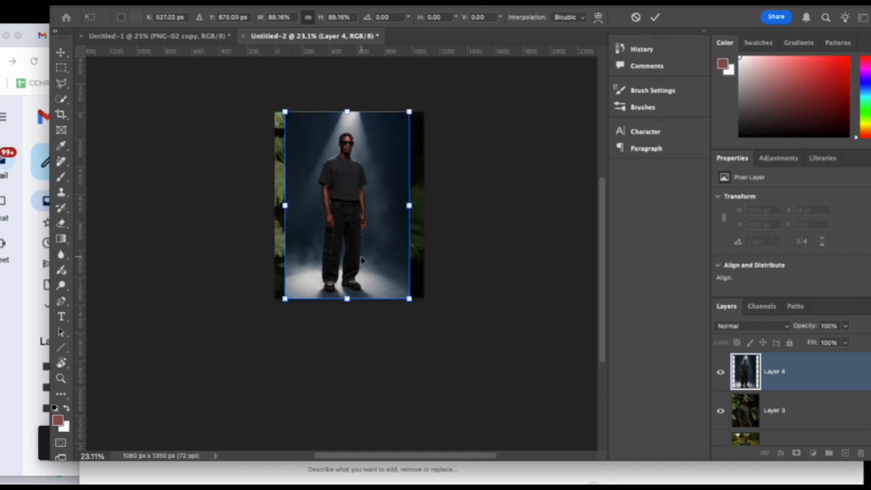
{"action": "key", "text": "Return"}
Select the empty strips beside the spotlight photo, fill them using Content-Aware with Color Adaptation, and deselect.
{"action": "left_click", "coordinate": [747, 372], "text": "super"}
{"action": "key", "text": "super+a"}
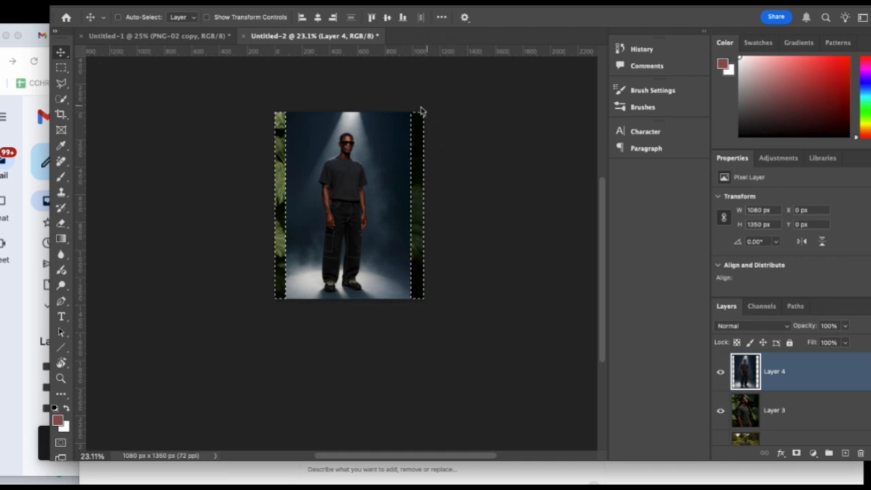
{"action": "left_click", "coordinate": [75, 2]}
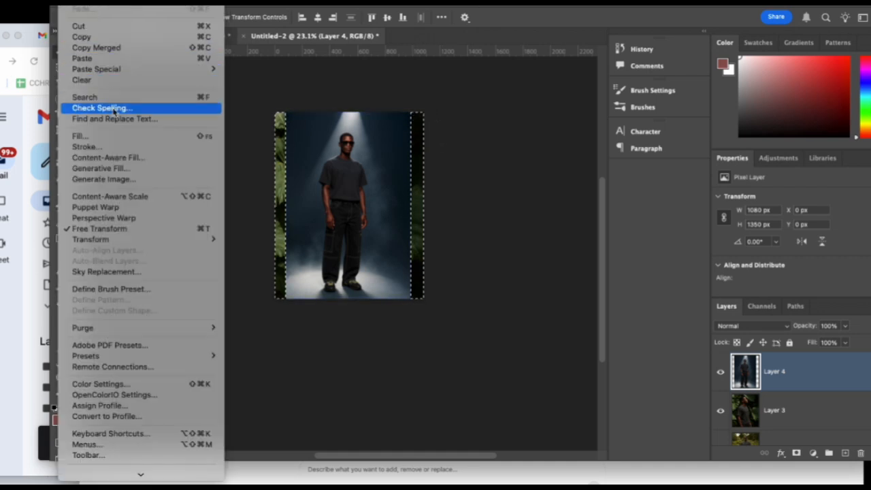
{"action": "left_click", "coordinate": [170, 136]}
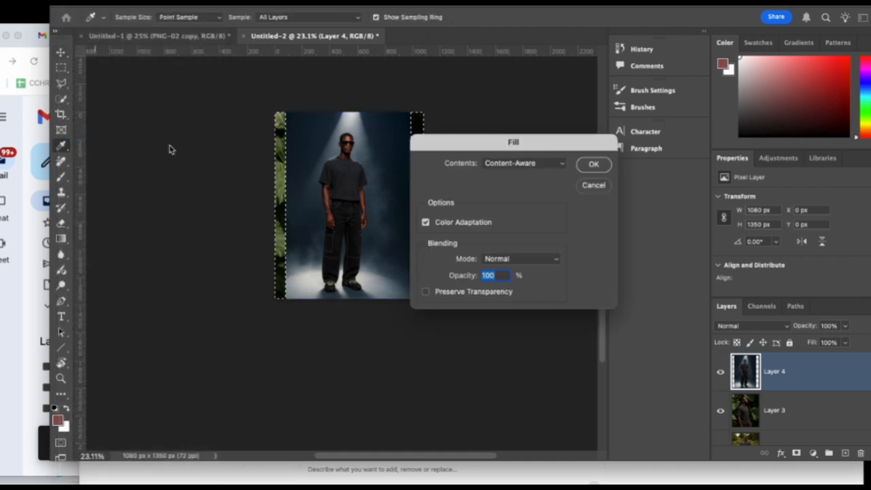
{"action": "left_click", "coordinate": [594, 165]}
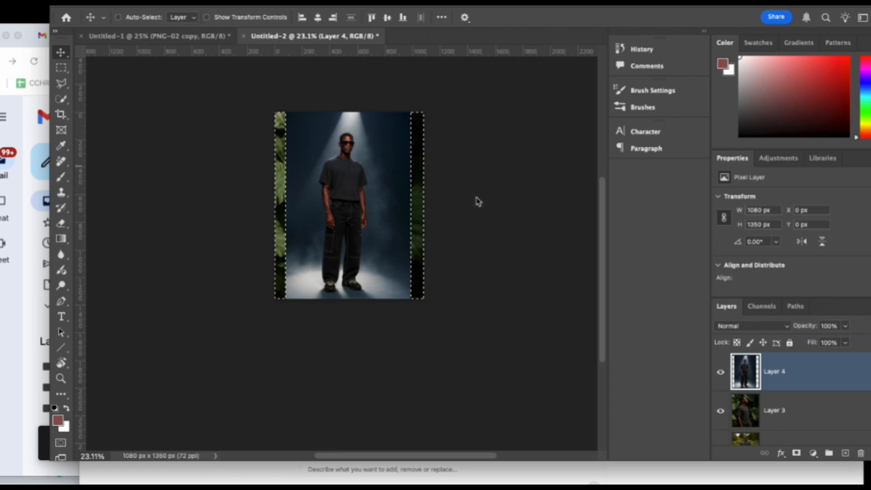
{"action": "key", "text": "super+d"}
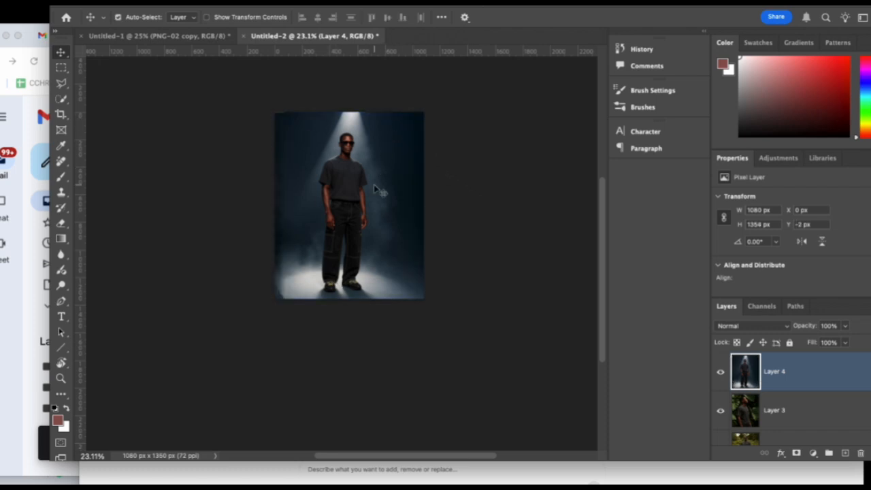
Enlarge the spotlight photo proportionally to about 1108 × 1389 px from its upper-left corner and apply the transform.
{"action": "key", "text": "super+t"}
{"action": "left_click_drag", "start_coordinate": [275, 111], "coordinate": [269, 106]}
{"action": "key", "text": "Return"}
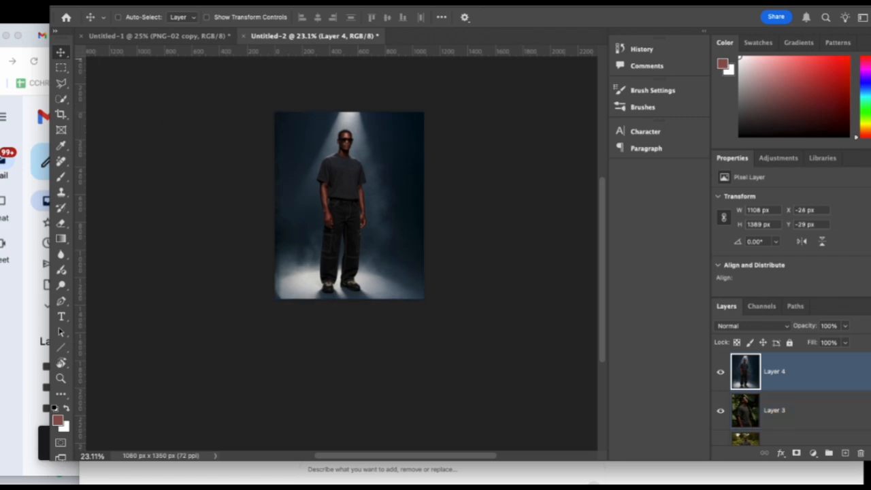
Place the Artist (3).png artwork as a new layer above the photos in the Untitled-2 document.
{"action": "left_click_drag", "start_coordinate": [408, 152], "coordinate": [355, 183]}
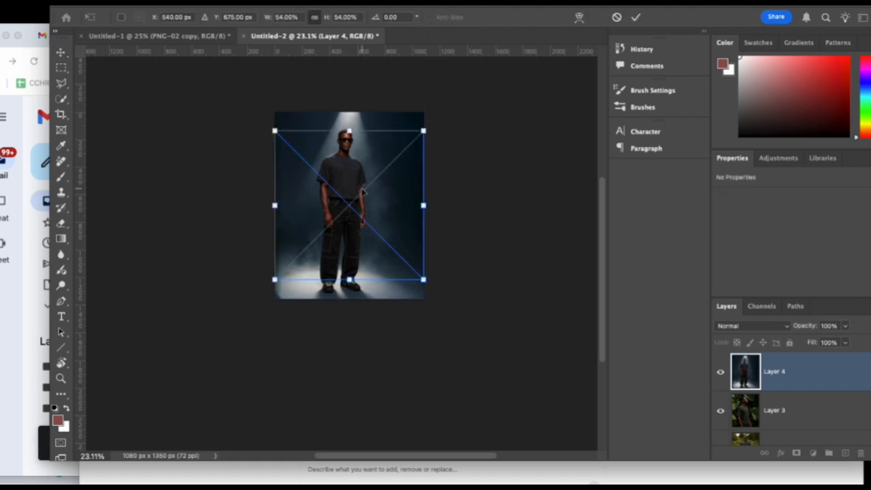
{"action": "scroll", "coordinate": [751, 413], "scroll_direction": "down", "scroll_amount": 3}
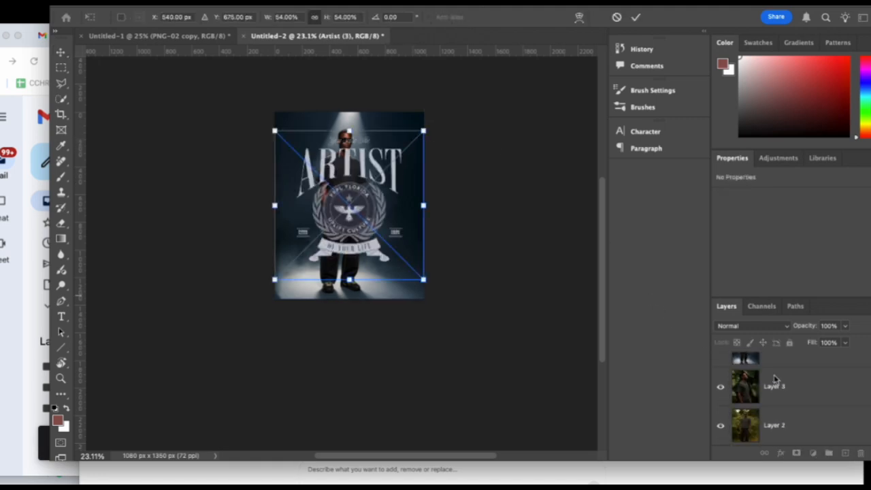
{"action": "key", "text": "Return"}
Hide the photo layers Layer 2, Layer 3 and Layer 4, leaving the sunset photo beneath the artwork.
{"action": "scroll", "coordinate": [725, 374], "scroll_direction": "up", "scroll_amount": 3}
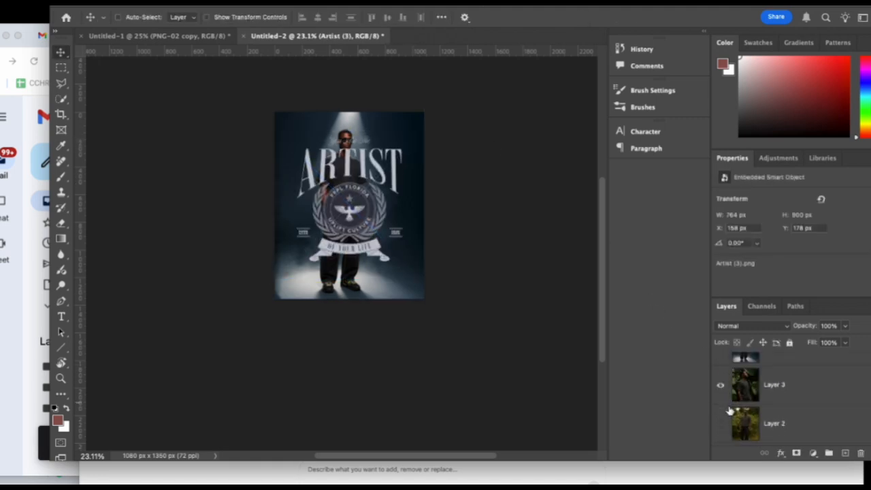
{"action": "left_click", "coordinate": [722, 386]}
{"action": "scroll", "coordinate": [749, 382], "scroll_direction": "up", "scroll_amount": 1}
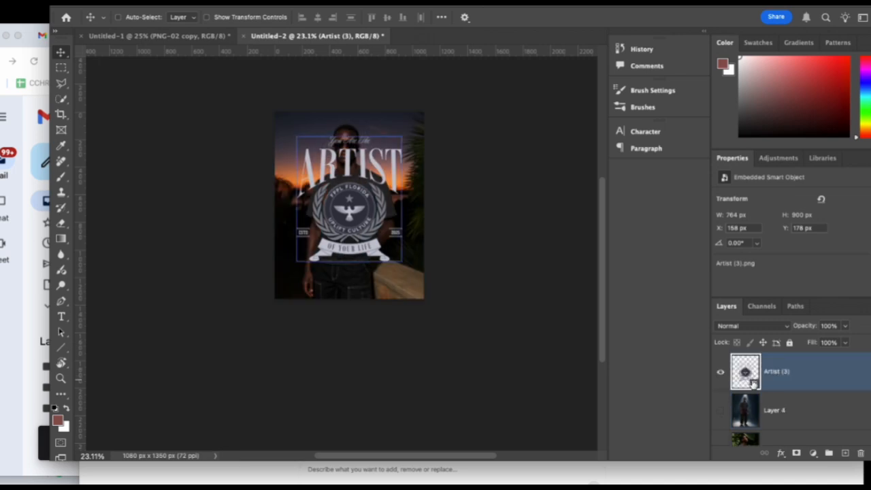
Move the sunset photo, Layer 1, up the layer stack to directly below the Artist (3) layer.
{"action": "scroll", "coordinate": [790, 402], "scroll_direction": "down", "scroll_amount": 2}
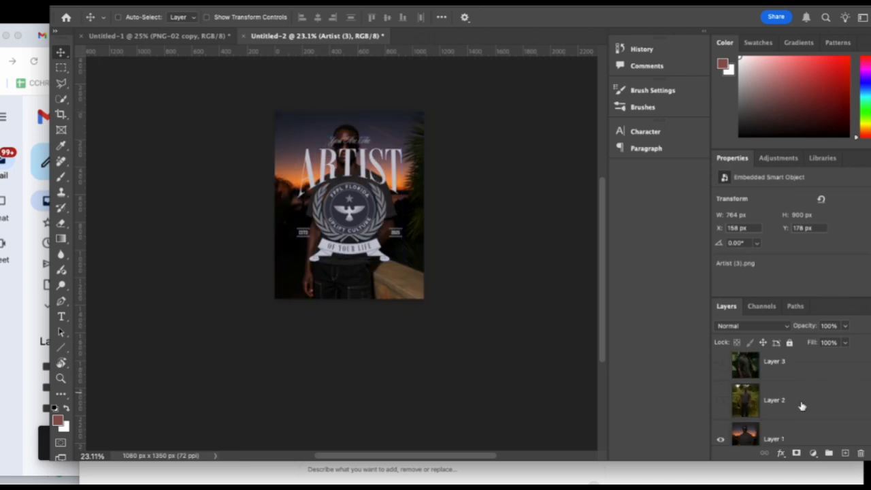
{"action": "left_click", "coordinate": [802, 413]}
{"action": "key", "text": "h"}
{"action": "scroll", "coordinate": [800, 401], "scroll_direction": "up", "scroll_amount": 2}
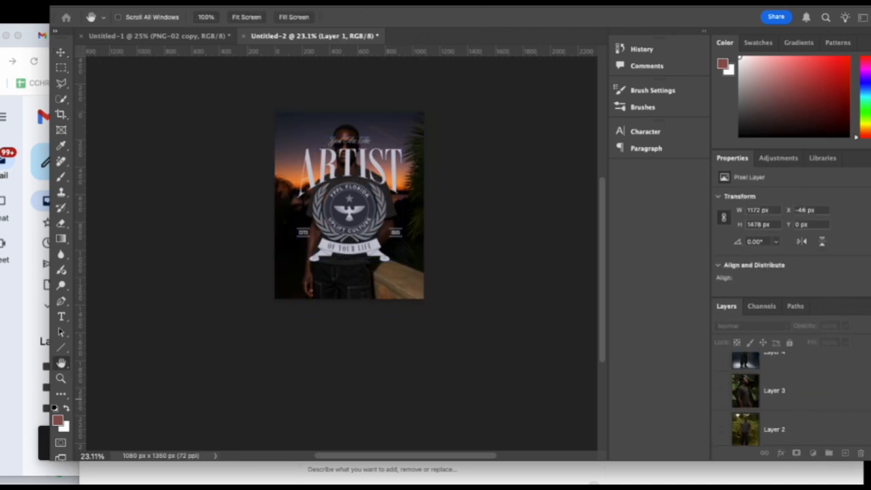
{"action": "key", "text": "v"}
{"action": "scroll", "coordinate": [802, 407], "scroll_direction": "down", "scroll_amount": 1}
{"action": "left_click_drag", "start_coordinate": [782, 436], "coordinate": [778, 387]}
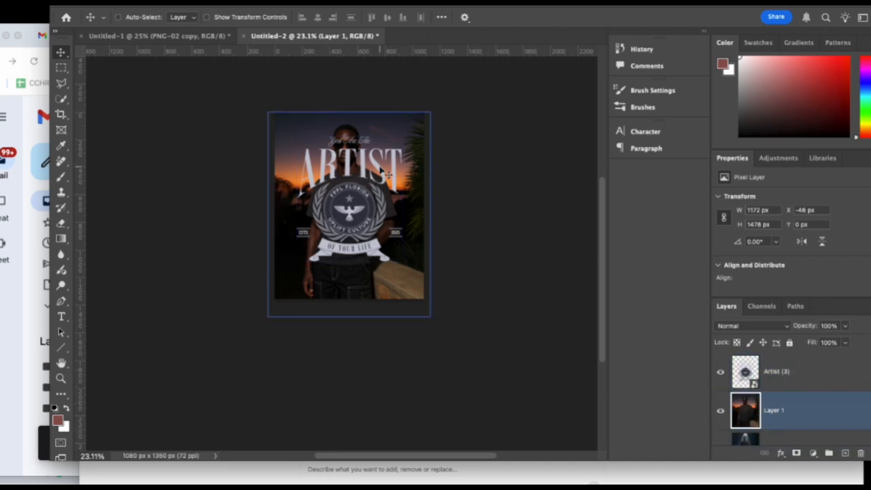
Scale the Artist (3) artwork proportionally to about 300 × 355 px and centre it on the chest of the man's T-shirt.
{"action": "key", "text": "ctrl+t"}
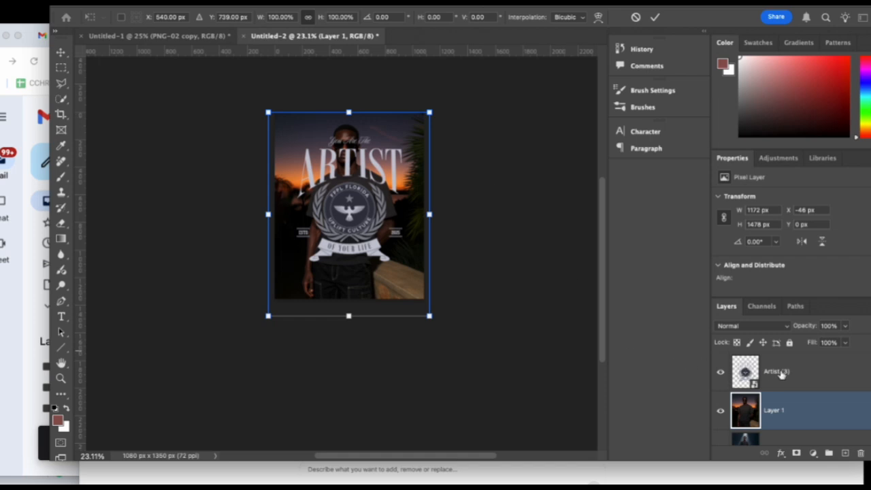
{"action": "left_click", "coordinate": [782, 374]}
{"action": "left_click", "coordinate": [72, 2]}
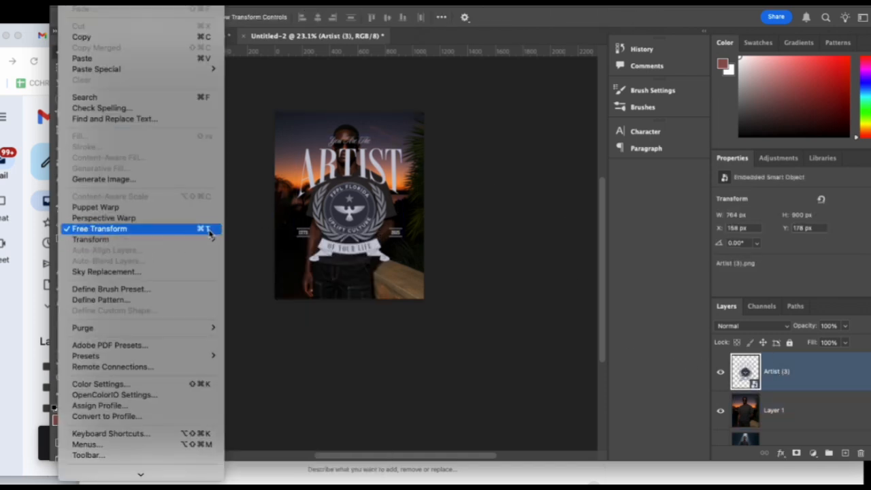
{"action": "left_click", "coordinate": [199, 229]}
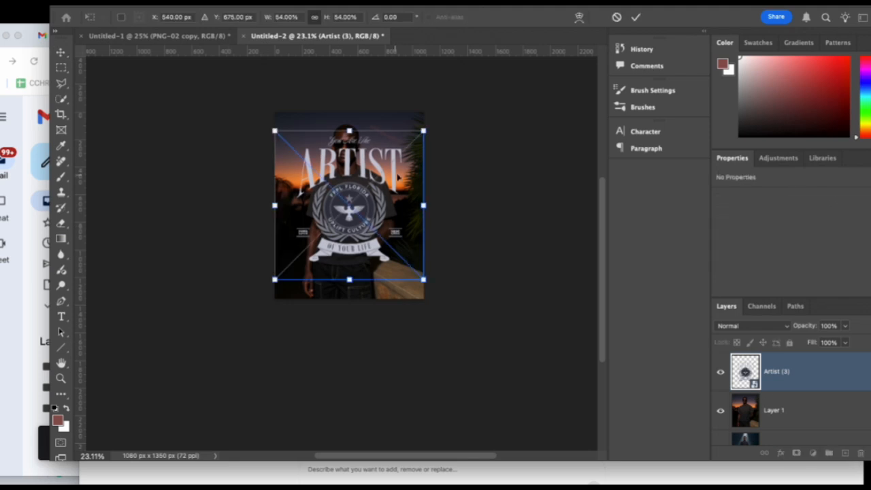
{"action": "left_click_drag", "start_coordinate": [425, 131], "coordinate": [335, 220]}
{"action": "left_click_drag", "start_coordinate": [304, 256], "coordinate": [354, 203]}
{"action": "key", "text": "Return"}
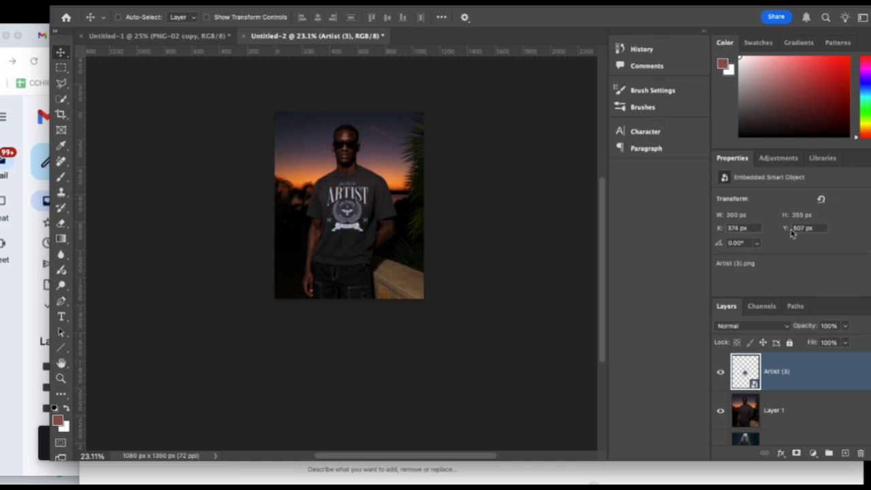
Blend the Artist (3) layer into the shirt by splitting the Blend If Underlying Layer black slider to about 0 / 52.
{"action": "key", "text": "space"}
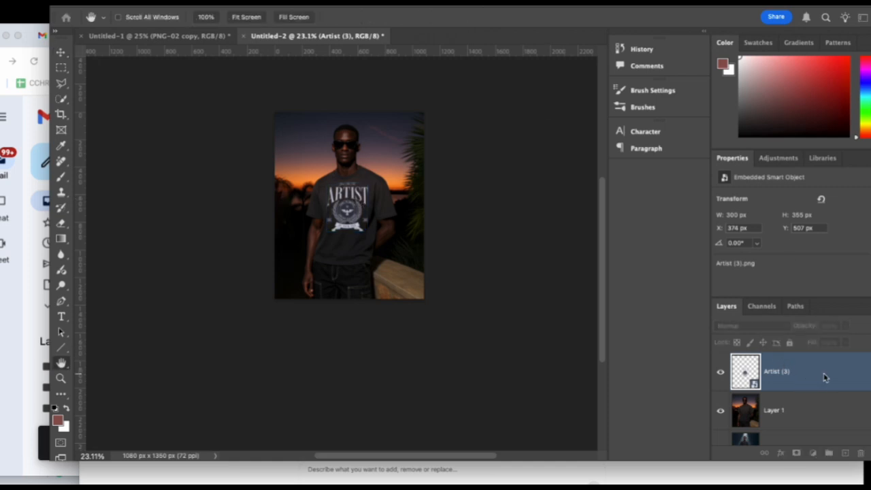
{"action": "double_click", "coordinate": [817, 371]}
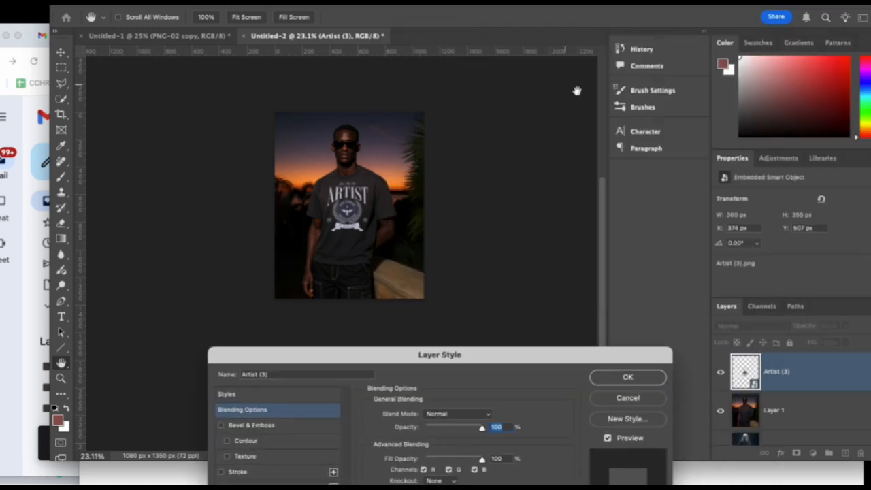
{"action": "left_click_drag", "start_coordinate": [537, 361], "coordinate": [727, 43]}
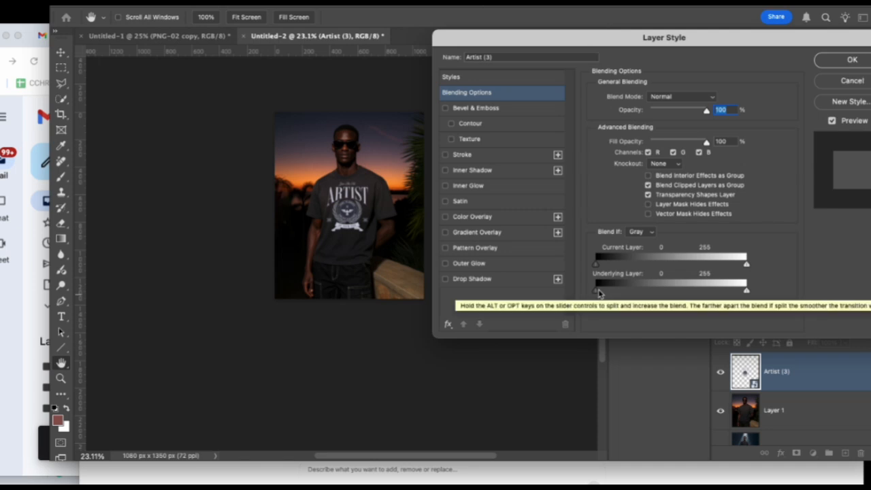
{"action": "left_click_drag", "start_coordinate": [600, 294], "coordinate": [633, 294]}
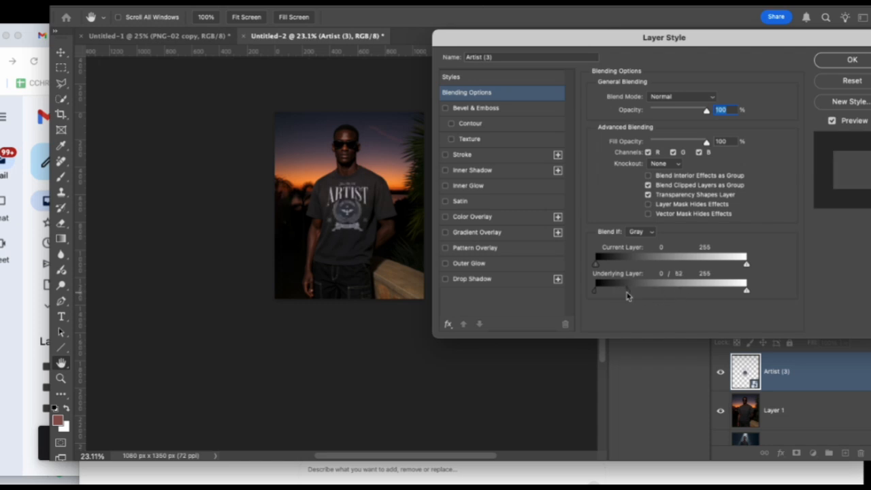
{"action": "left_click", "coordinate": [826, 62]}
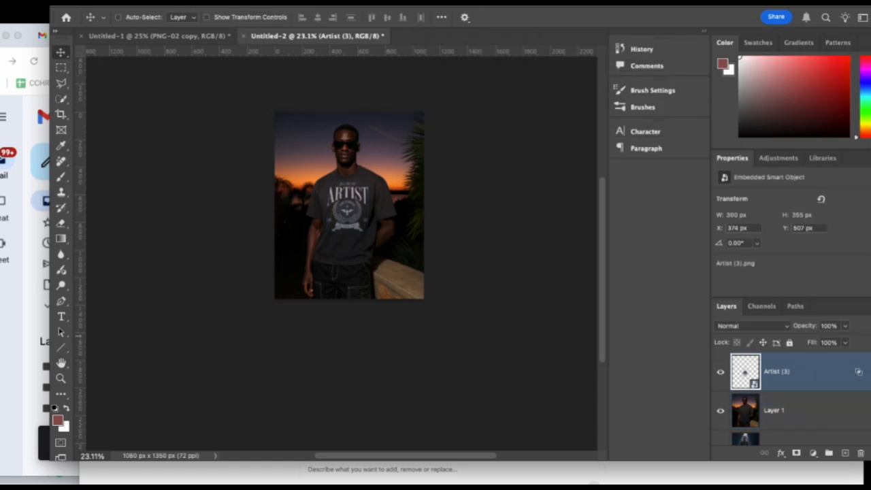
Apply Auto Tone to the sunset photo on Layer 1.
{"action": "left_click", "coordinate": [852, 422]}
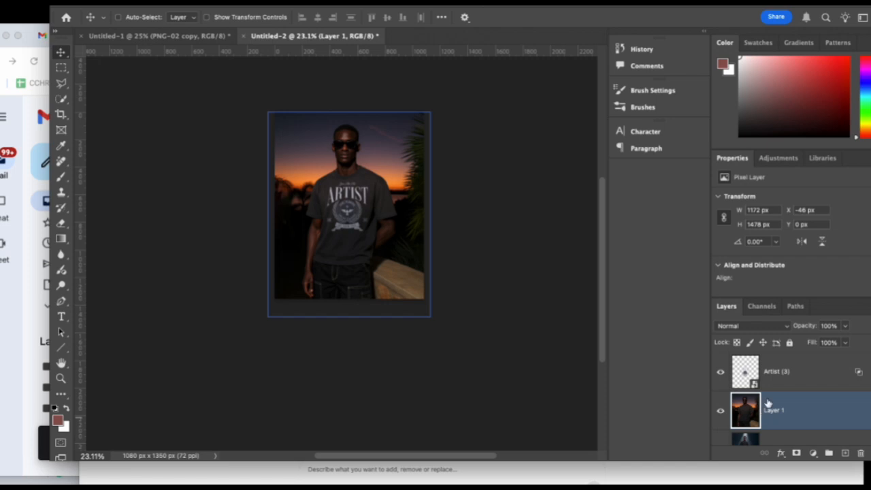
{"action": "left_click", "coordinate": [106, 3]}
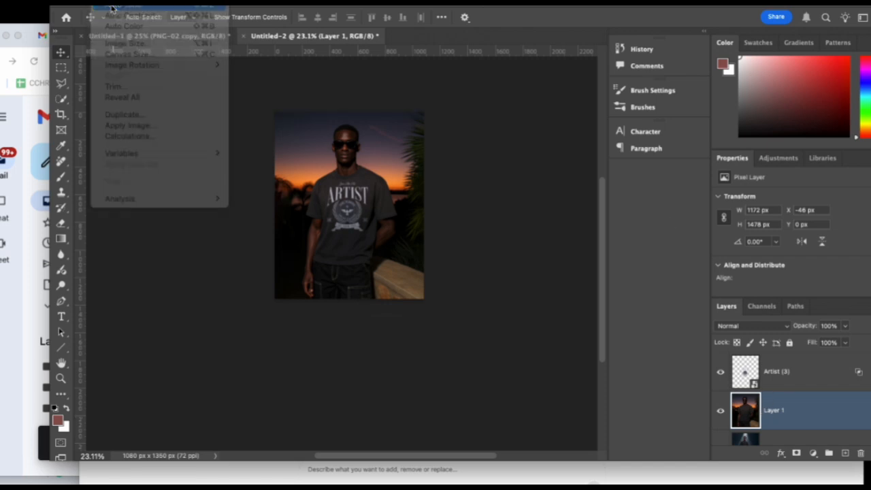
{"action": "left_click", "coordinate": [112, 6]}
{"action": "key", "text": "super+z"}
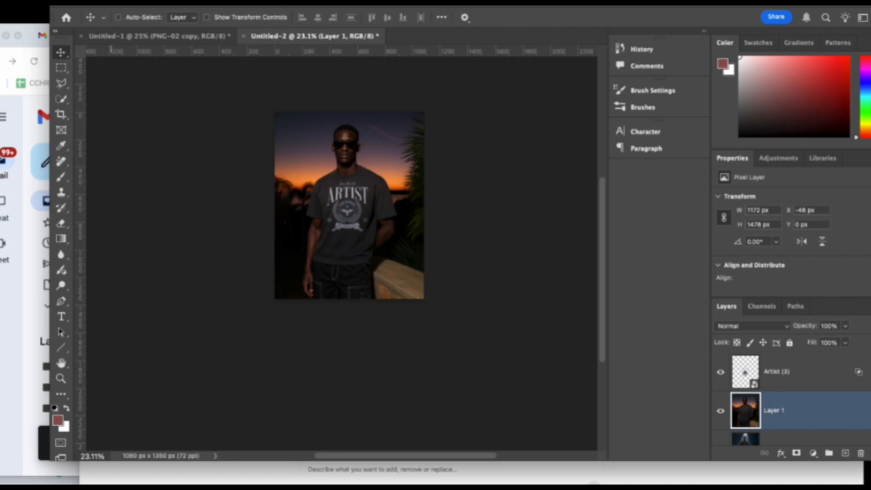
Apply Auto Contrast and Auto Color to the sunset photo on Layer 1.
{"action": "left_click", "coordinate": [108, 1]}
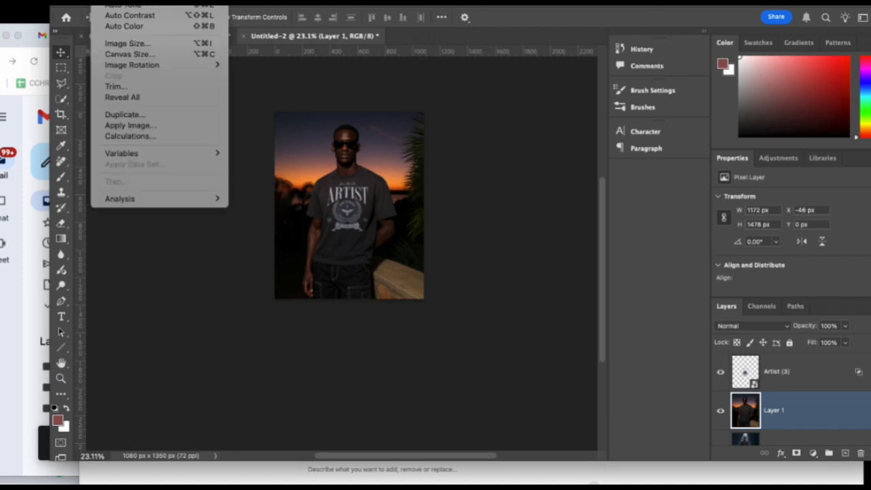
{"action": "left_click", "coordinate": [108, 2]}
{"action": "left_click", "coordinate": [107, 1]}
{"action": "left_click", "coordinate": [108, 1]}
{"action": "left_click", "coordinate": [73, 1]}
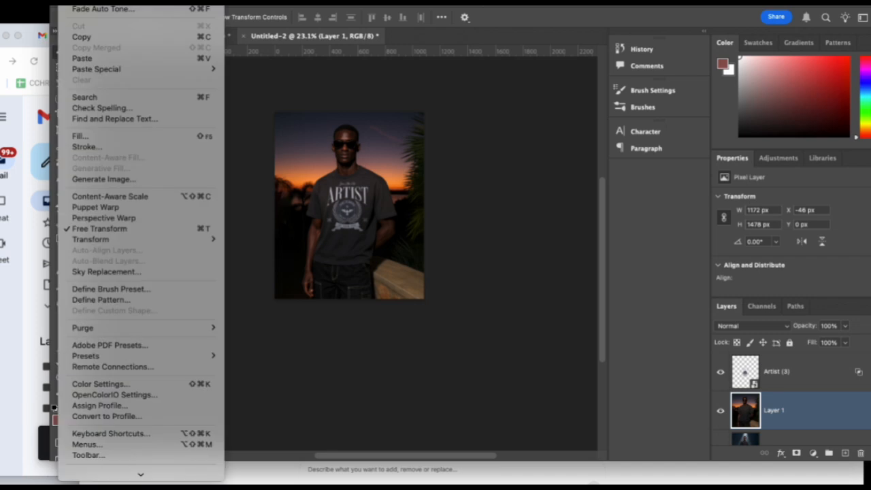
{"action": "left_click", "coordinate": [108, 2]}
{"action": "left_click", "coordinate": [108, 2]}
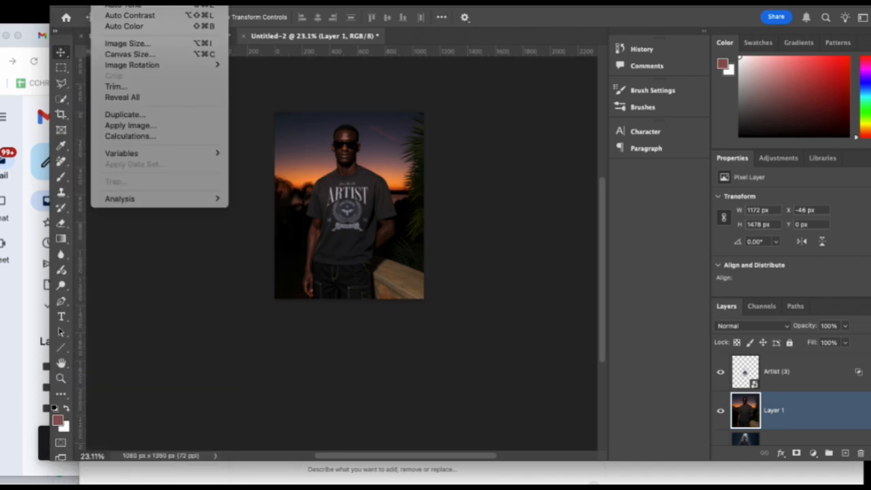
{"action": "left_click", "coordinate": [130, 16]}
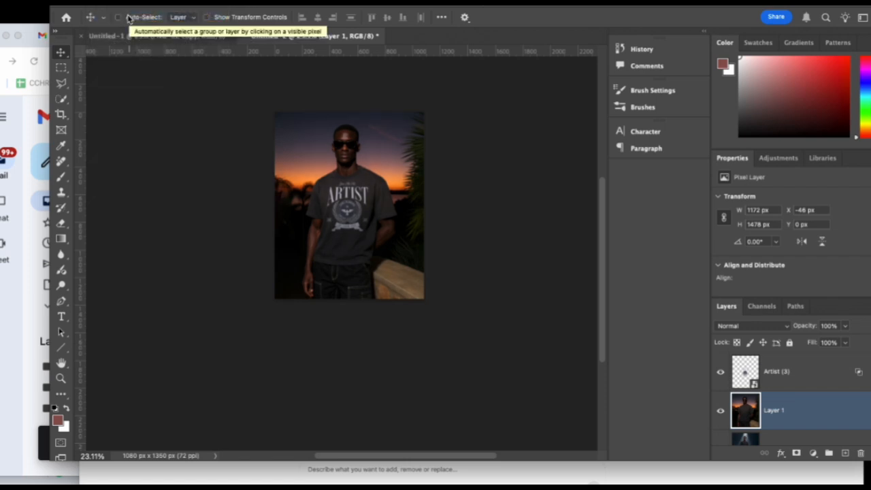
{"action": "left_click", "coordinate": [125, 3]}
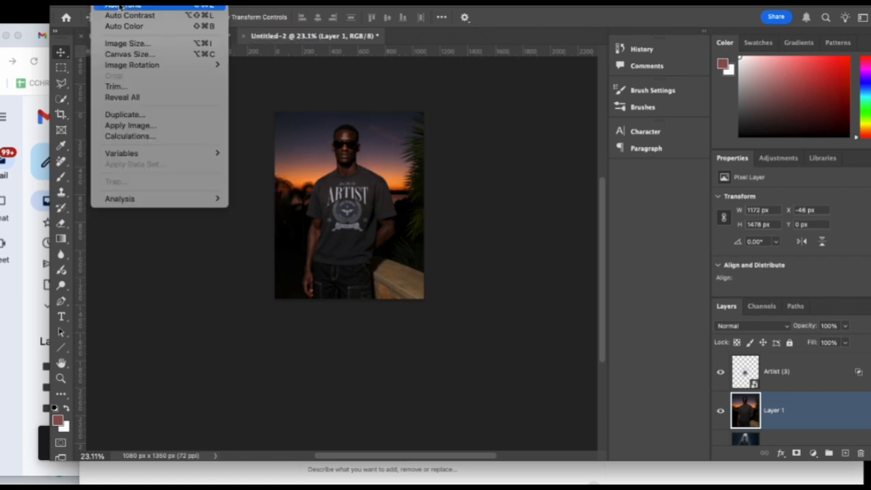
{"action": "left_click", "coordinate": [124, 25]}
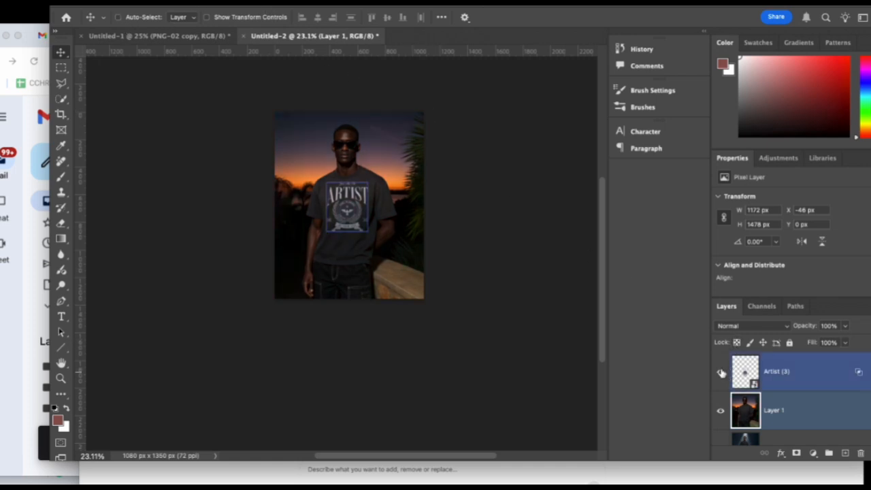
Hide the sunset photo on Layer 1 and show the spotlight photo on Layer 4.
{"action": "left_click", "coordinate": [721, 411]}
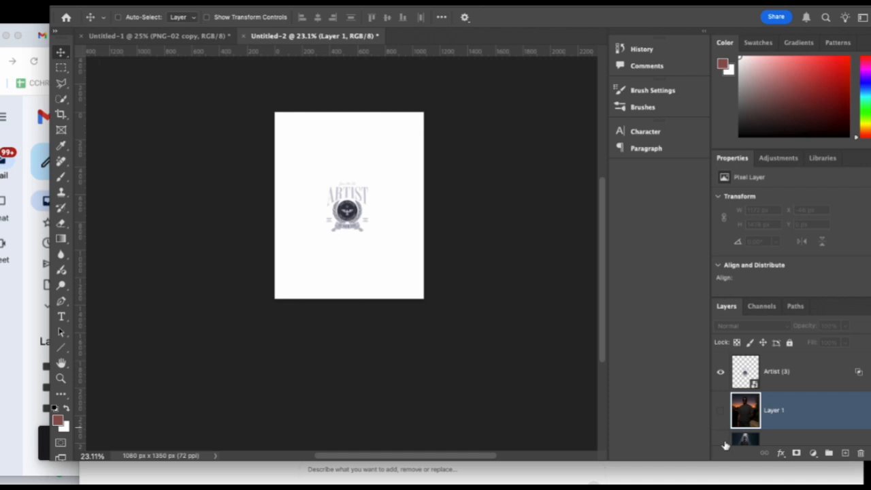
{"action": "left_click", "coordinate": [722, 441]}
{"action": "scroll", "coordinate": [755, 402], "scroll_direction": "down", "scroll_amount": 1}
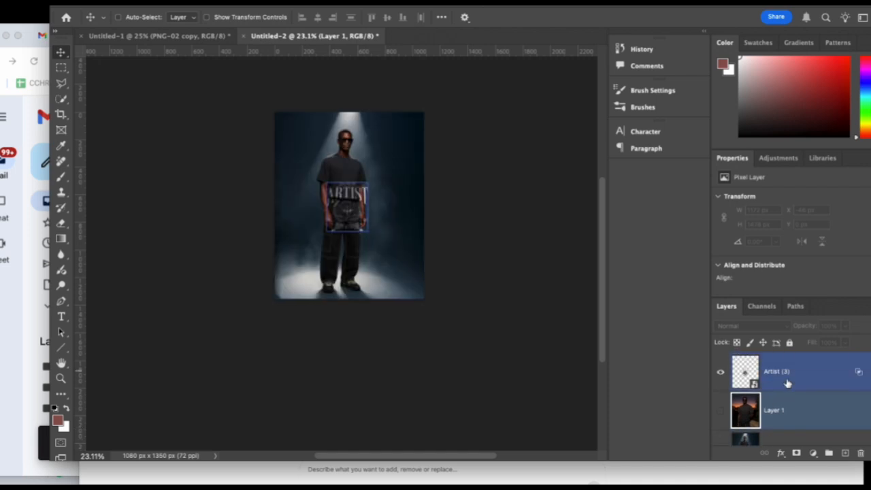
{"action": "left_click", "coordinate": [785, 376]}
{"action": "right_click", "coordinate": [810, 379]}
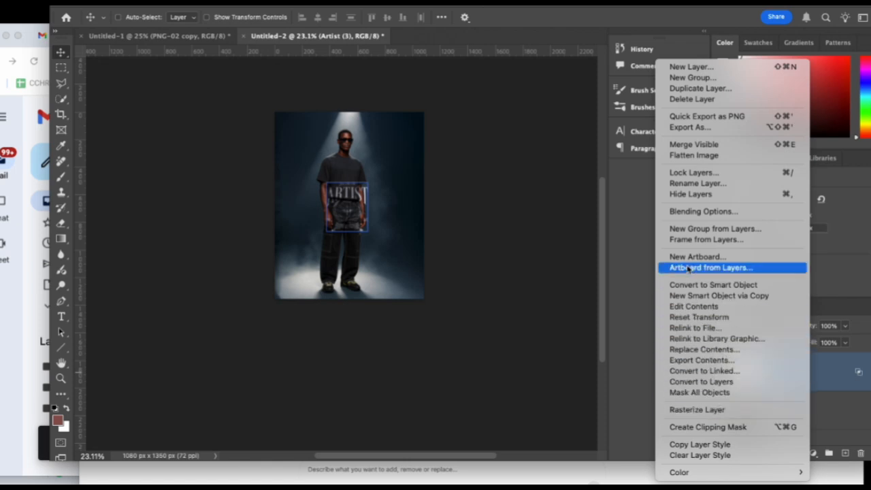
{"action": "left_click", "coordinate": [614, 251]}
Place a second copy of the Artist (3) artwork and move the spotlight photo, Layer 4, directly below it.
{"action": "left_click_drag", "start_coordinate": [54, 68], "coordinate": [357, 155]}
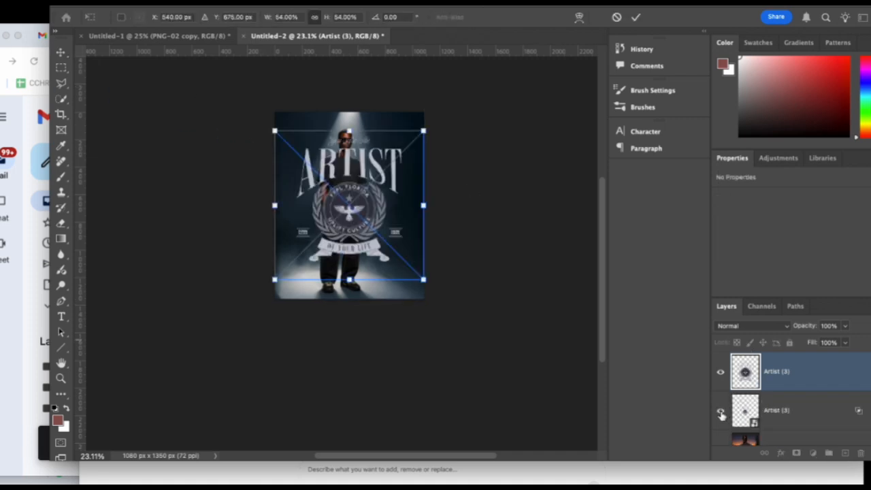
{"action": "key", "text": "Return"}
{"action": "scroll", "coordinate": [791, 423], "scroll_direction": "down", "scroll_amount": 2}
{"action": "left_click", "coordinate": [787, 432]}
{"action": "left_click_drag", "start_coordinate": [788, 430], "coordinate": [779, 381]}
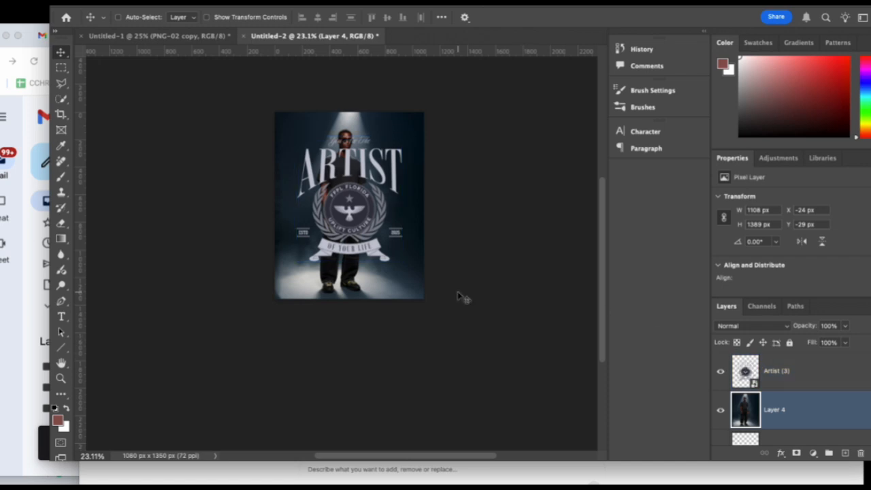
Scale the new Artist (3) artwork proportionally to about 171 × 201 px and position it on the spotlit man's T-shirt chest.
{"action": "key", "text": "ctrl+t"}
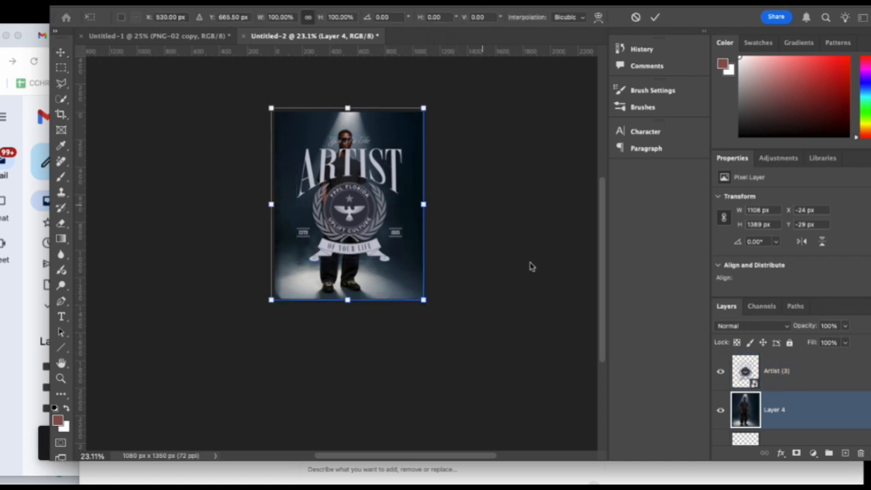
{"action": "key", "text": "Return"}
{"action": "left_click", "coordinate": [777, 368]}
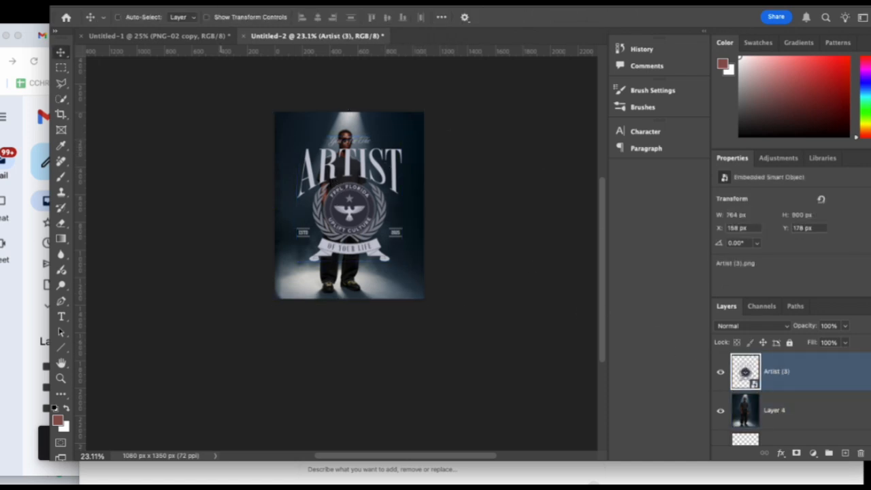
{"action": "left_click", "coordinate": [71, 3]}
{"action": "mouse_move", "coordinate": [113, 241]}
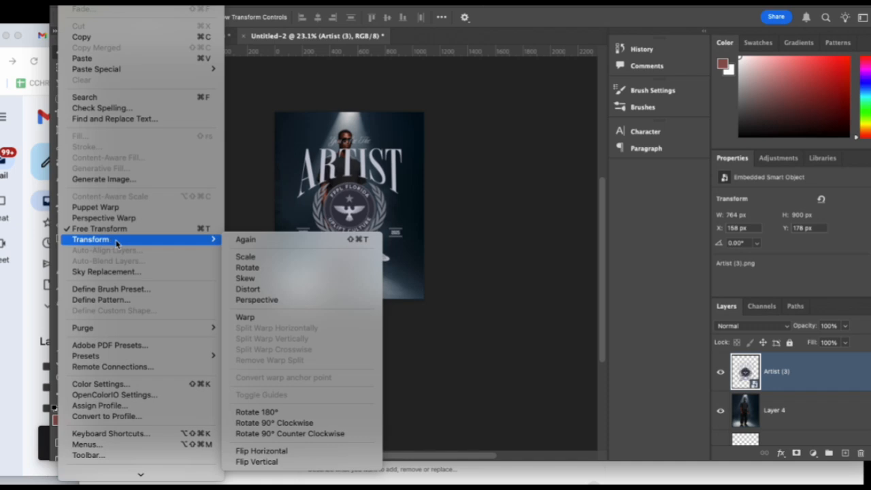
{"action": "left_click", "coordinate": [99, 229]}
{"action": "left_click_drag", "start_coordinate": [425, 130], "coordinate": [321, 229]}
{"action": "left_click_drag", "start_coordinate": [299, 260], "coordinate": [349, 193]}
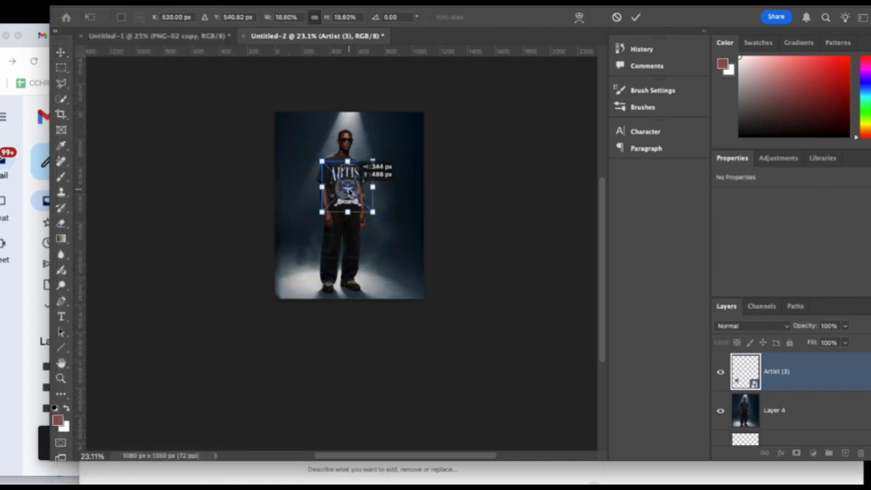
{"action": "left_click_drag", "start_coordinate": [373, 161], "coordinate": [358, 179]}
{"action": "key", "text": "Return"}
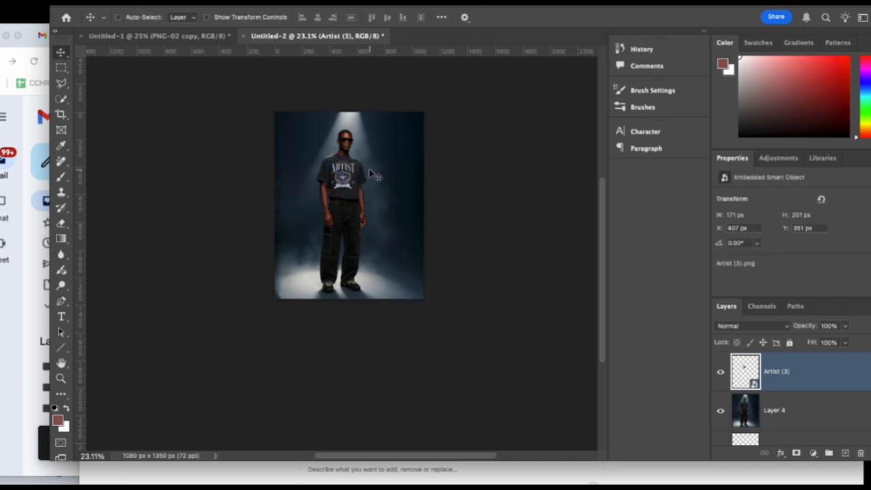
Nudge the Artist (3) artwork on the spotlit man's T-shirt right and down to X 427 px, Y 355 px.
{"action": "key", "text": "Right"}
{"action": "key", "text": "Right"}
{"action": "key", "text": "Right"}
{"action": "key", "text": "Right"}
{"action": "key", "text": "Right"}
{"action": "key", "text": "Right"}
{"action": "key", "text": "Right"}
{"action": "key", "text": "Right"}
{"action": "key", "text": "Right"}
{"action": "key", "text": "Right"}
{"action": "key", "text": "Right"}
{"action": "key", "text": "Right"}
{"action": "key", "text": "Right"}
{"action": "key", "text": "Right"}
{"action": "key", "text": "Right"}
{"action": "key", "text": "Right"}
{"action": "key", "text": "Right"}
{"action": "key", "text": "Right"}
{"action": "key", "text": "Right"}
{"action": "key", "text": "Right"}
{"action": "key", "text": "Down"}
{"action": "key", "text": "Down"}
{"action": "key", "text": "Down"}
{"action": "key", "text": "Down"}
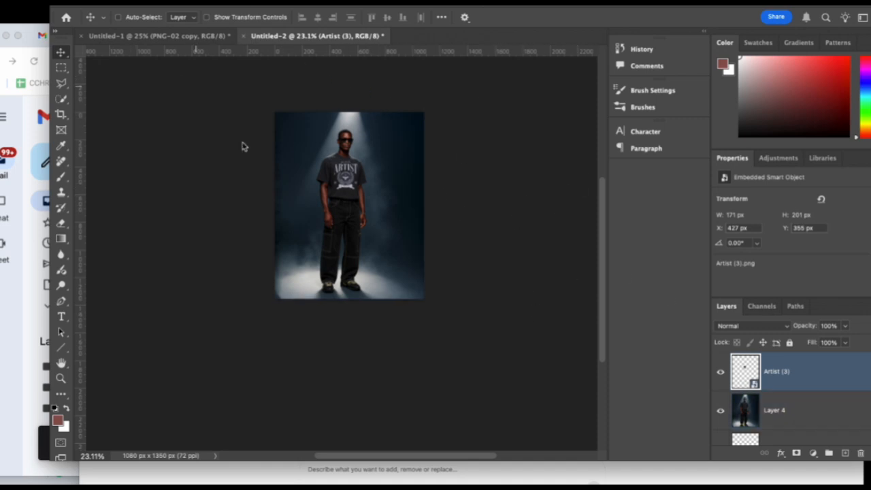
Warp the Artist (3) artwork to follow the turn of the spotlit man's chest, reaching about 175 × 227 px, and apply the warp.
{"action": "scroll", "coordinate": [343, 268], "scroll_direction": "up", "scroll_amount": 2}
{"action": "scroll", "coordinate": [344, 267], "scroll_direction": "up", "scroll_amount": 3}
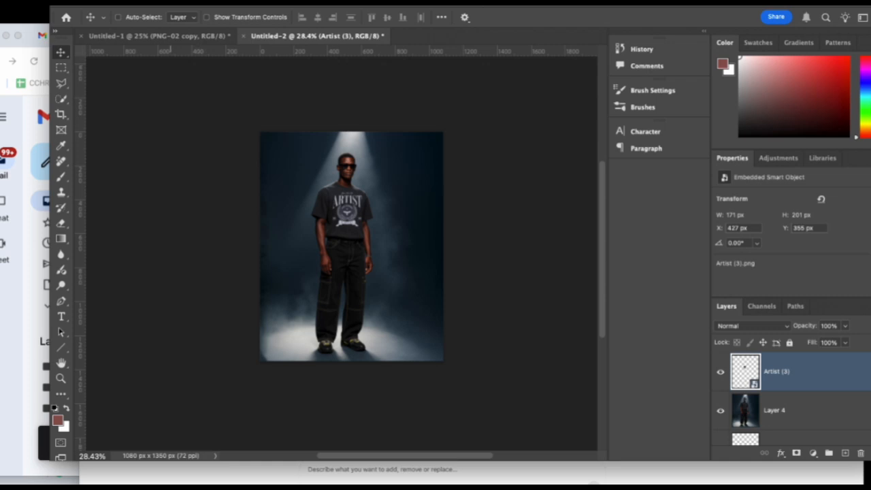
{"action": "left_click", "coordinate": [95, 2]}
{"action": "mouse_move", "coordinate": [133, 246]}
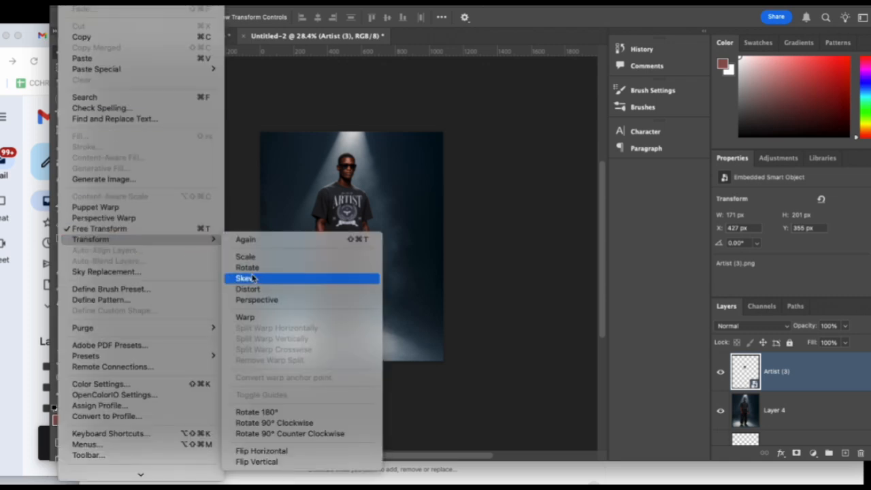
{"action": "left_click", "coordinate": [253, 318]}
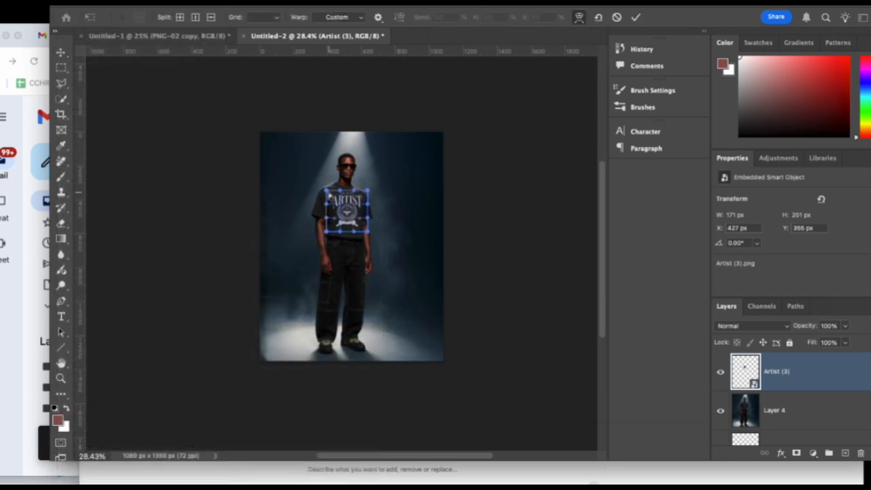
{"action": "left_click_drag", "start_coordinate": [328, 197], "coordinate": [326, 189]}
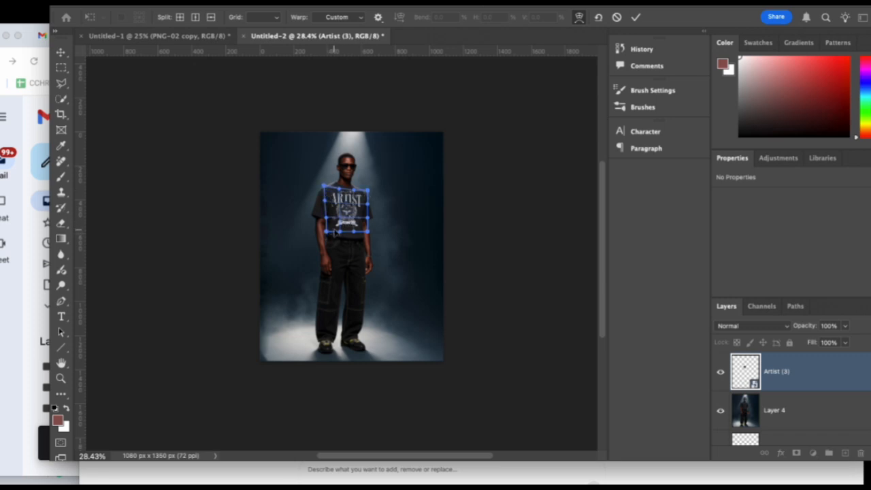
{"action": "left_click_drag", "start_coordinate": [367, 233], "coordinate": [371, 235]}
{"action": "left_click_drag", "start_coordinate": [368, 197], "coordinate": [366, 196]}
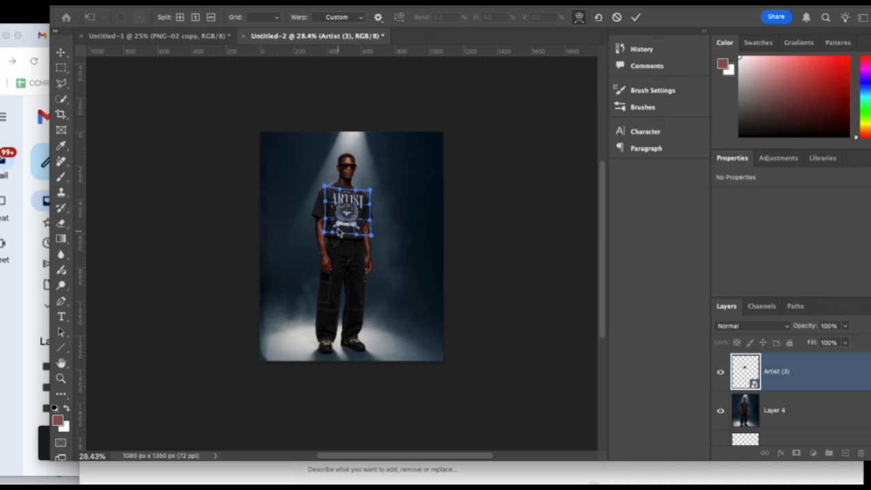
{"action": "left_click_drag", "start_coordinate": [339, 222], "coordinate": [347, 222]}
{"action": "left_click_drag", "start_coordinate": [333, 232], "coordinate": [340, 235]}
{"action": "left_click_drag", "start_coordinate": [370, 238], "coordinate": [367, 239]}
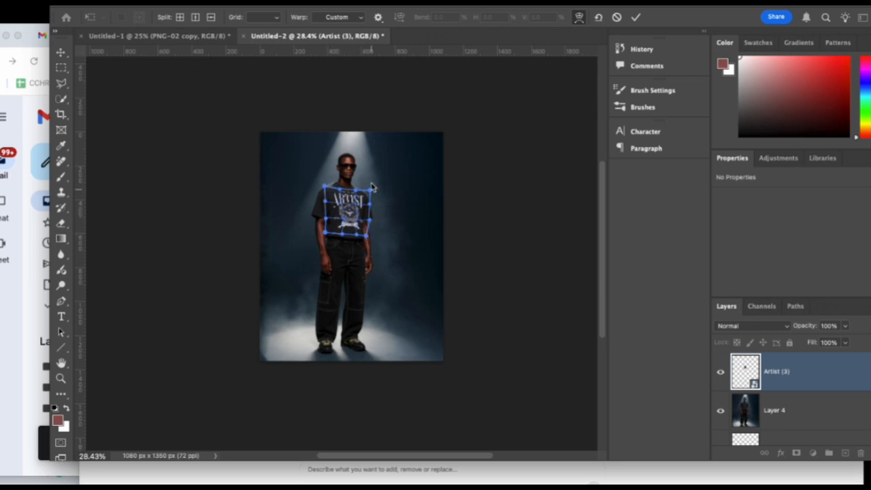
{"action": "scroll", "coordinate": [351, 262], "scroll_direction": "up", "scroll_amount": 3}
{"action": "scroll", "coordinate": [366, 184], "scroll_direction": "up", "scroll_amount": 2}
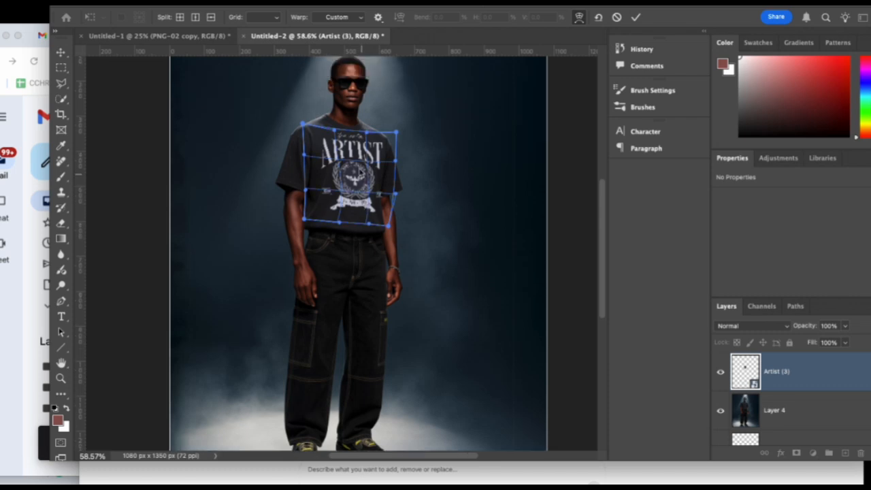
{"action": "left_click", "coordinate": [636, 17]}
{"action": "left_click", "coordinate": [463, 292]}
Blend the Artist (3) artwork into the shirt with Blend If, splitting the Underlying Layer's black slider to 0 / 43.
{"action": "scroll", "coordinate": [371, 294], "scroll_direction": "down", "scroll_amount": 2}
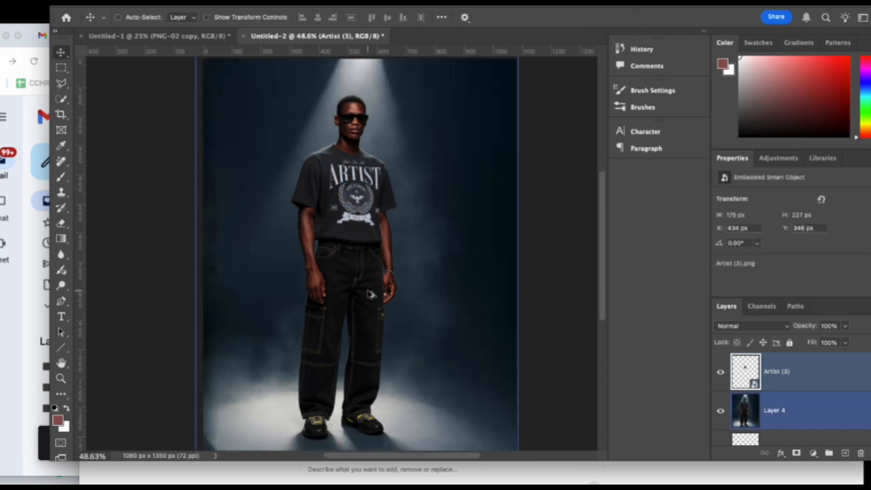
{"action": "scroll", "coordinate": [371, 294], "scroll_direction": "down", "scroll_amount": 1}
{"action": "left_click", "coordinate": [846, 402], "text": "super"}
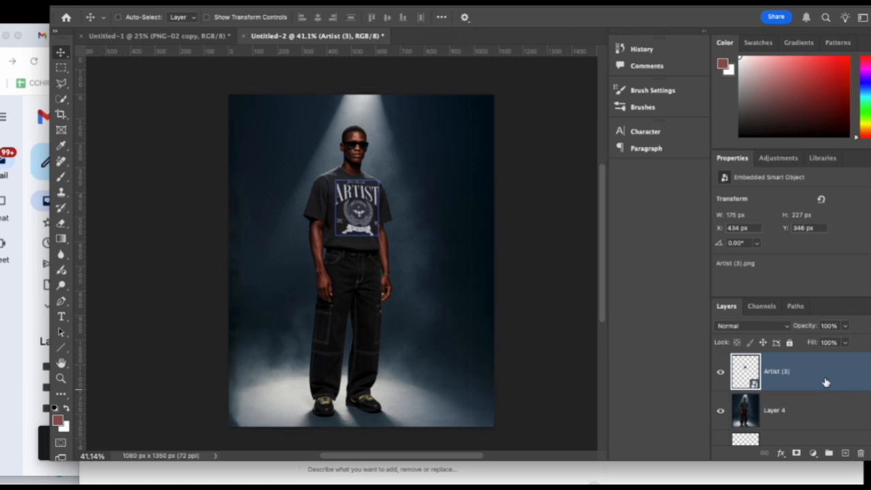
{"action": "double_click", "coordinate": [826, 383]}
{"action": "key", "text": "alt"}
{"action": "left_click_drag", "start_coordinate": [596, 294], "coordinate": [620, 294]}
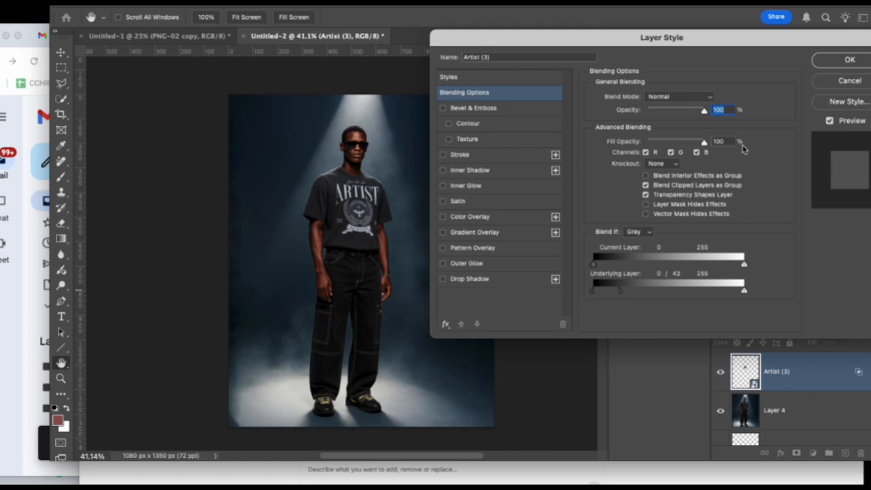
{"action": "left_click", "coordinate": [820, 66]}
Scale the warped Artist (3) artwork down proportionally to about 165 × 215 px on the spotlit man's T-shirt.
{"action": "left_click", "coordinate": [790, 411], "text": "shift"}
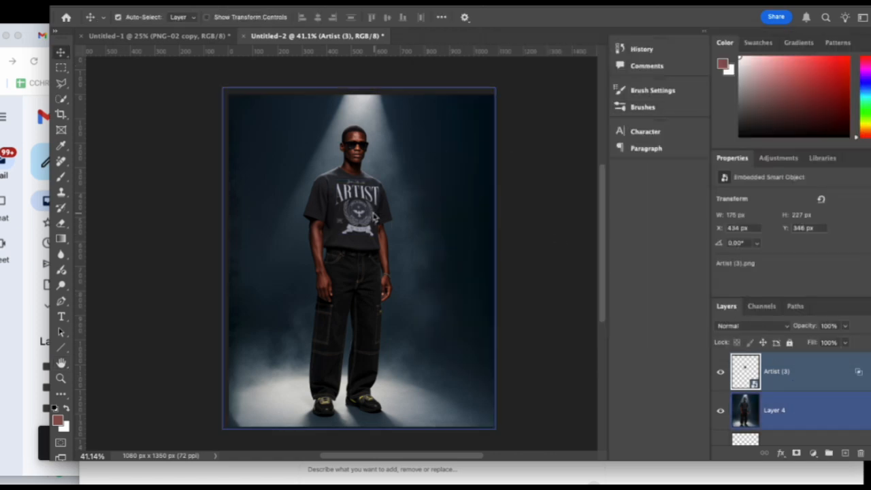
{"action": "left_click", "coordinate": [382, 218]}
{"action": "key", "text": "ctrl+t"}
{"action": "left_click_drag", "start_coordinate": [386, 243], "coordinate": [381, 240]}
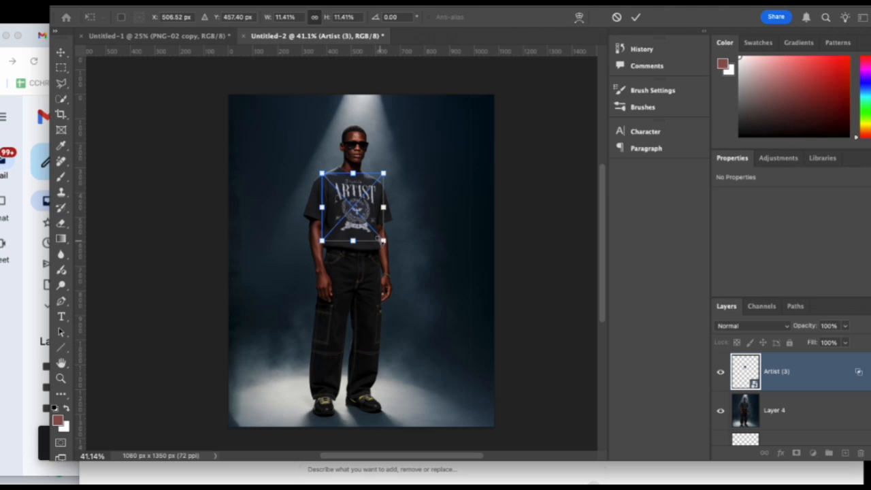
{"action": "key", "text": "Return"}
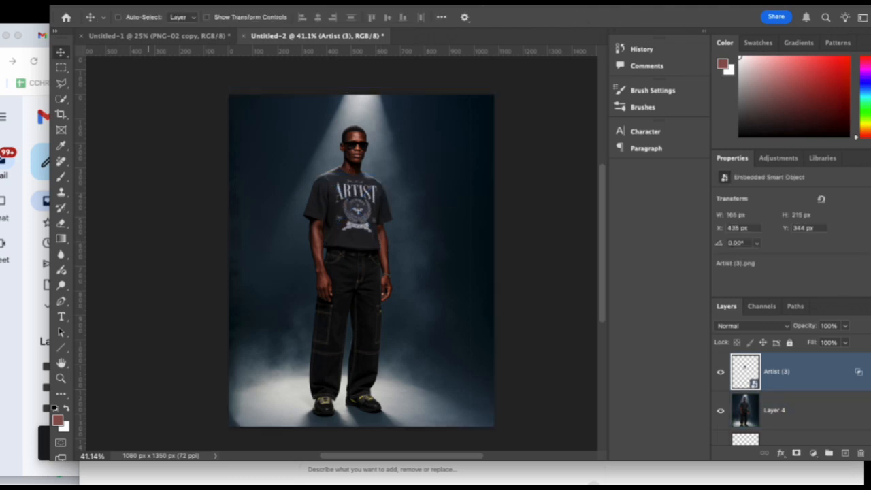
Try the Auto Color correction on the spotlight photo, Layer 4.
{"action": "left_click", "coordinate": [74, 2]}
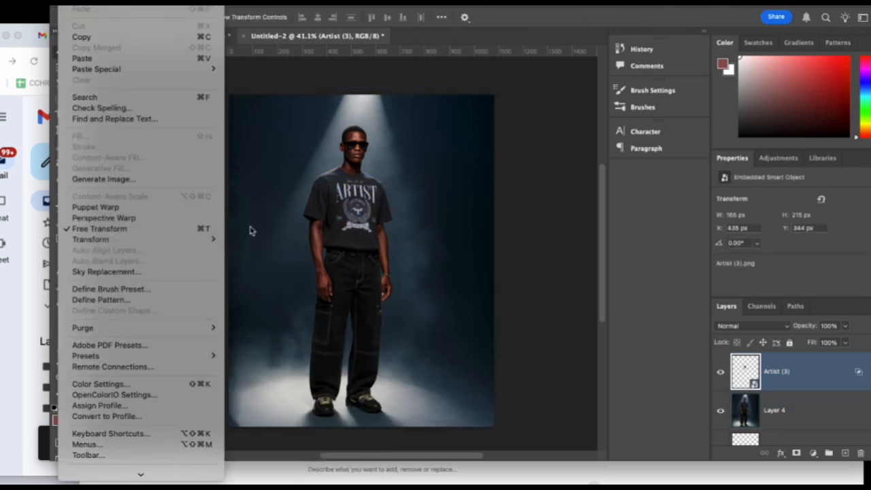
{"action": "left_click", "coordinate": [604, 209]}
{"action": "left_click", "coordinate": [788, 417]}
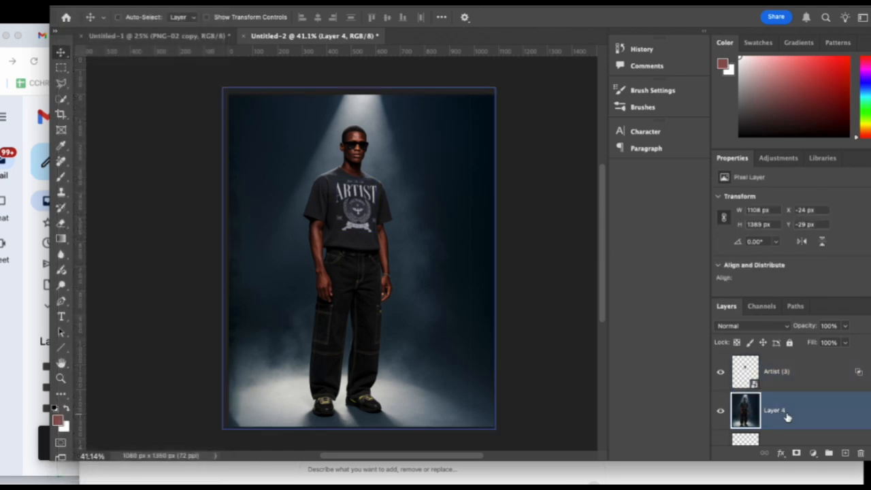
{"action": "left_click", "coordinate": [71, 3]}
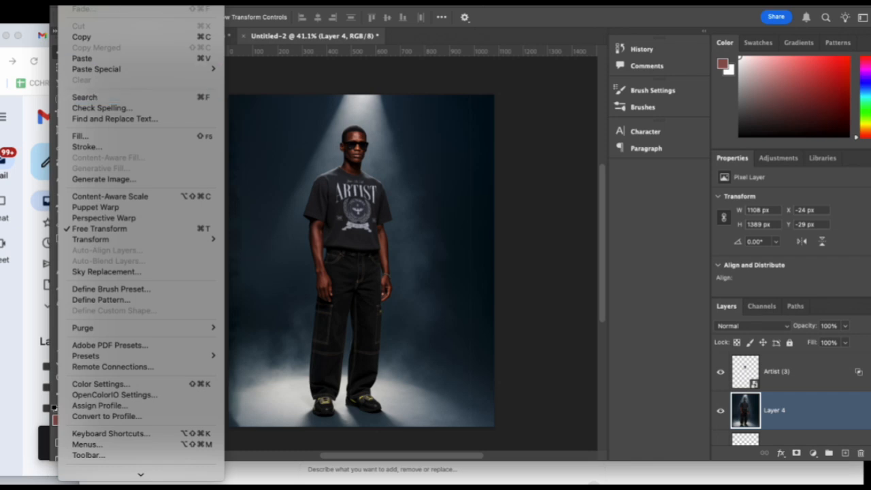
{"action": "mouse_move", "coordinate": [104, 2]}
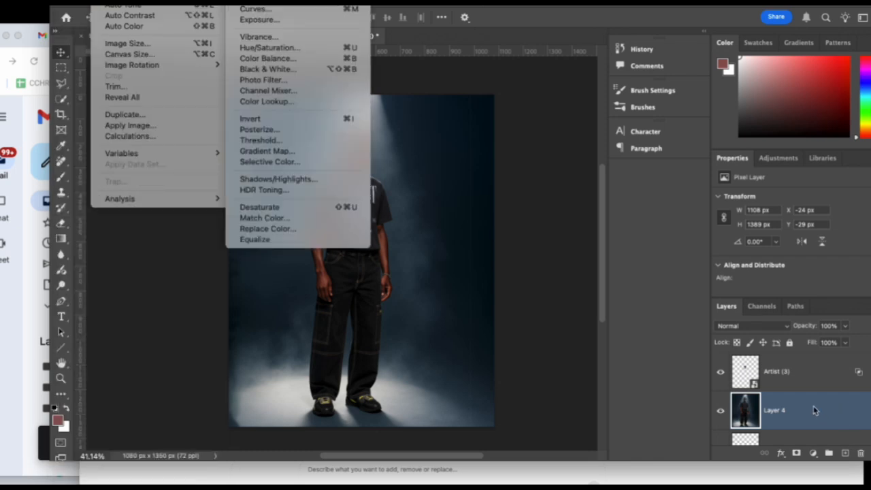
{"action": "left_click", "coordinate": [131, 26]}
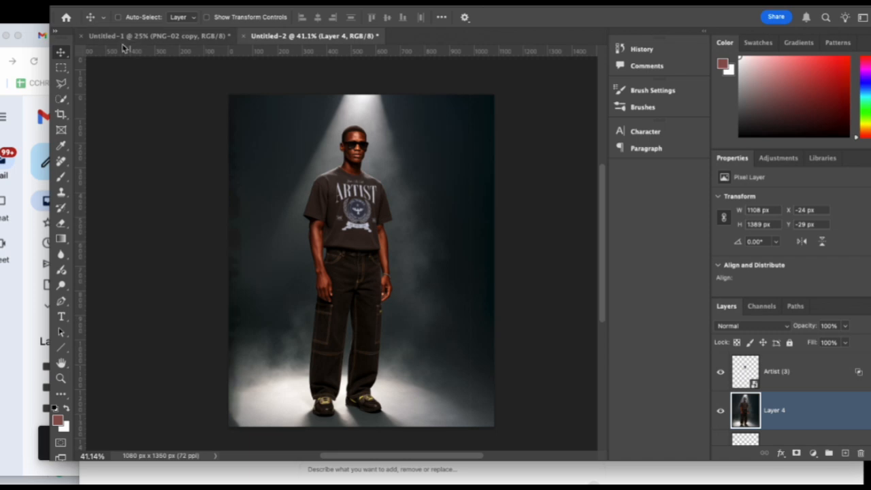
{"action": "left_click", "coordinate": [69, 2]}
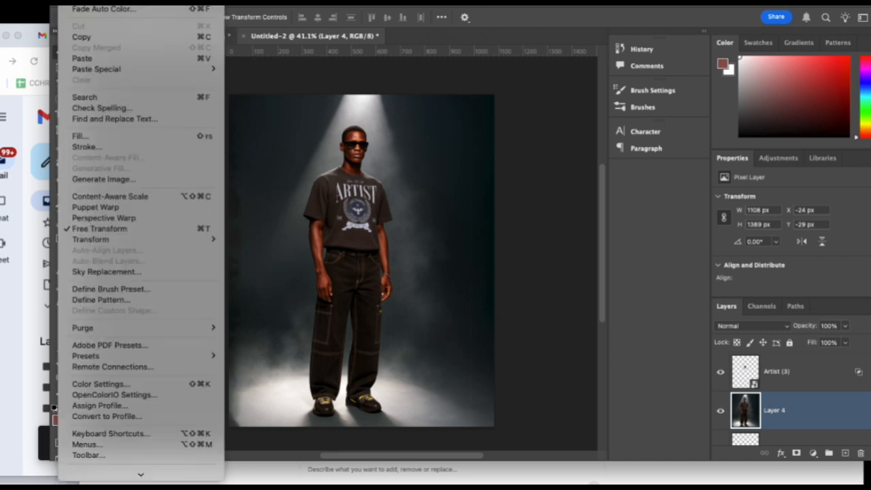
{"action": "left_click", "coordinate": [68, 2]}
Try Auto Contrast on the spotlight photo, Layer 4, and compare the image with and without it.
{"action": "left_click", "coordinate": [102, 2]}
{"action": "left_click", "coordinate": [119, 18]}
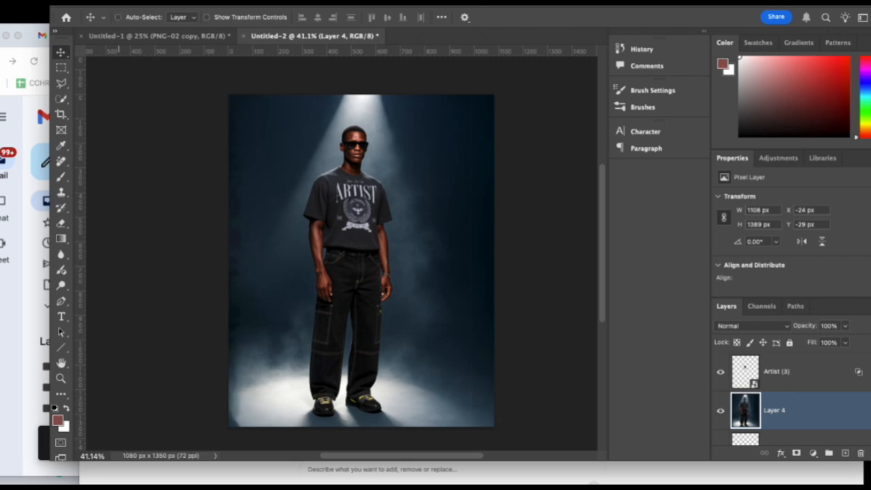
{"action": "left_click", "coordinate": [119, 17]}
{"action": "key", "text": "super+z"}
{"action": "key", "text": "super+shift+z"}
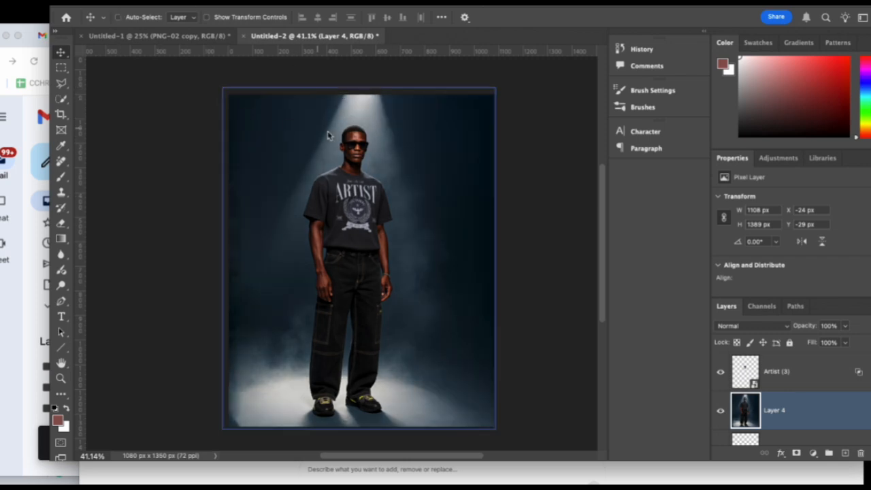
{"action": "key", "text": "super+z"}
{"action": "key", "text": "super+shift+z"}
{"action": "key", "text": "super+z"}
{"action": "key", "text": "super+shift+z"}
{"action": "key", "text": "super+z"}
Hide the spotlit man's Artist (3) artwork and Layer 4, and show the leafy-background photo on Layer 3.
{"action": "left_click", "coordinate": [721, 373]}
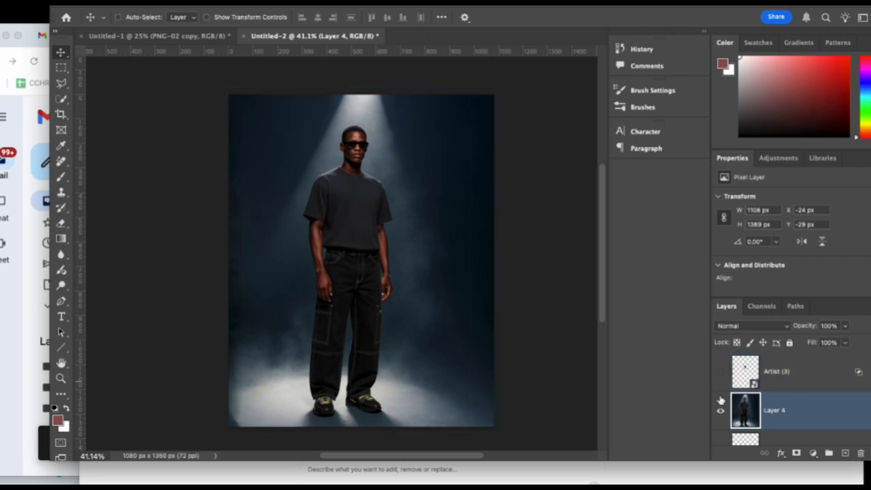
{"action": "left_click", "coordinate": [721, 410]}
{"action": "scroll", "coordinate": [781, 410], "scroll_direction": "down", "scroll_amount": 3}
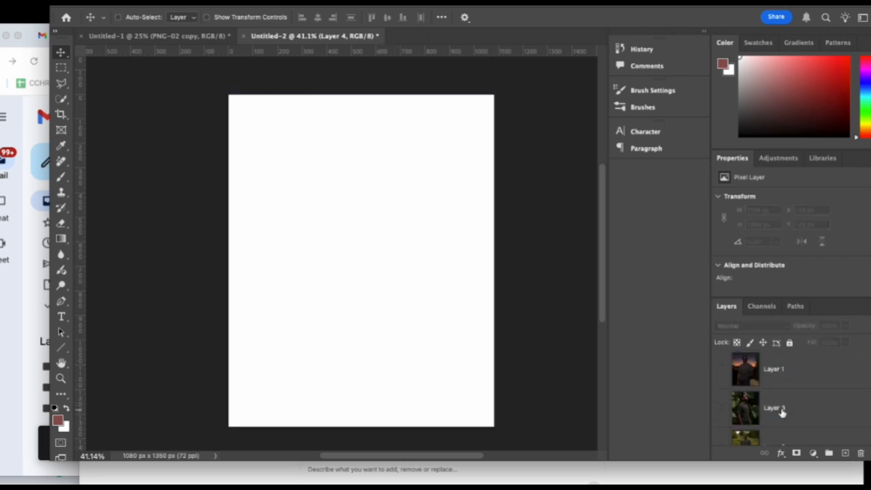
{"action": "left_click", "coordinate": [722, 409]}
Place a third copy of the Artist (3) artwork, scaled proportionally to 27.11%, on the T-shirt chest of the man among the leaves.
{"action": "left_click_drag", "start_coordinate": [96, 52], "coordinate": [373, 274]}
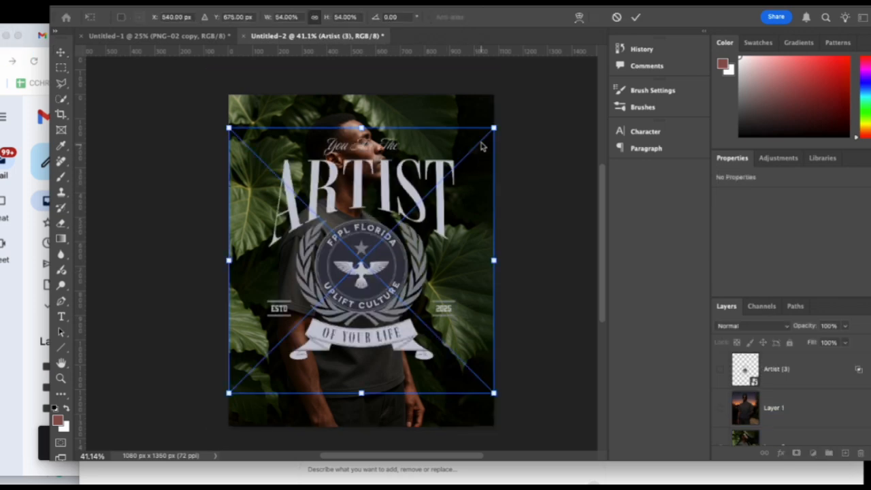
{"action": "left_click_drag", "start_coordinate": [494, 127], "coordinate": [370, 251]}
{"action": "left_click_drag", "start_coordinate": [320, 316], "coordinate": [388, 291]}
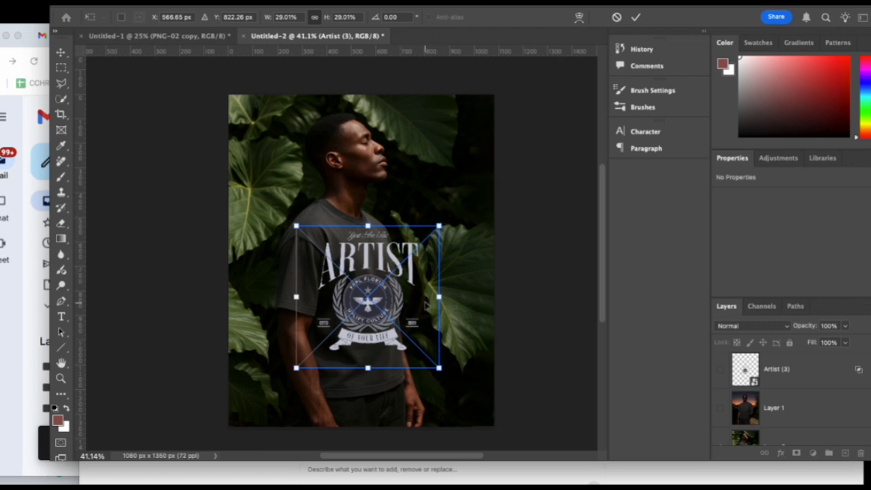
{"action": "left_click_drag", "start_coordinate": [297, 227], "coordinate": [306, 236]}
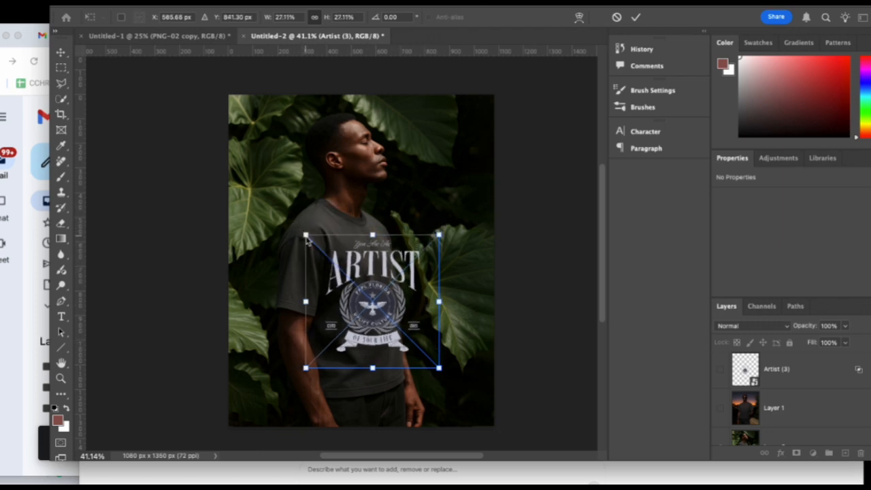
{"action": "left_click_drag", "start_coordinate": [377, 301], "coordinate": [372, 294]}
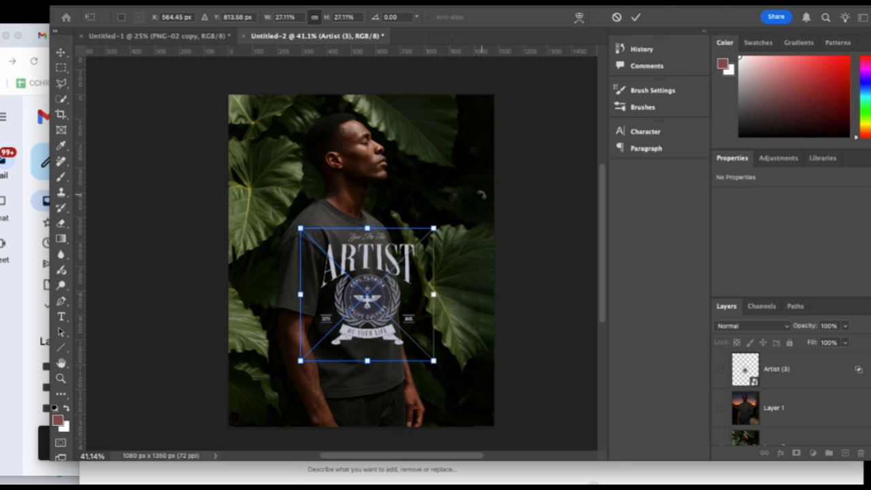
{"action": "key", "text": "Return"}
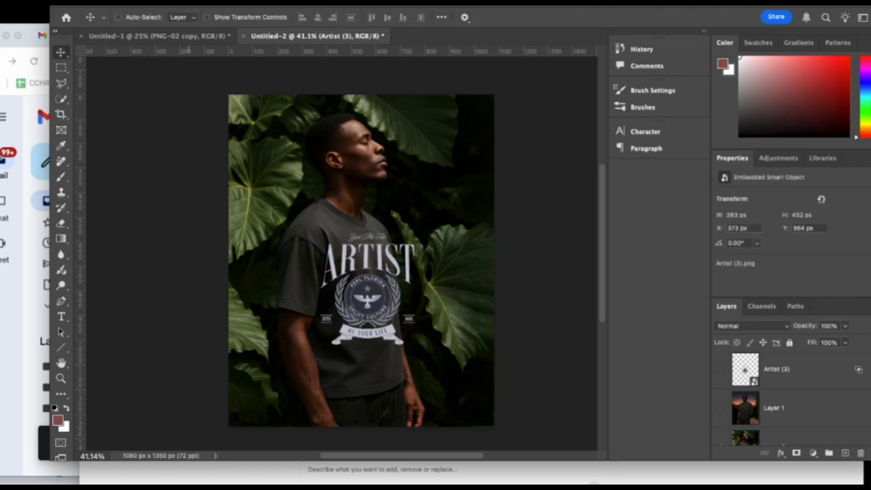
Warp the new Artist (3) artwork to follow the side-turned chest, pulling in its right edge and shifting its centre and lower edge, and apply it.
{"action": "left_click", "coordinate": [72, 1]}
{"action": "mouse_move", "coordinate": [125, 241]}
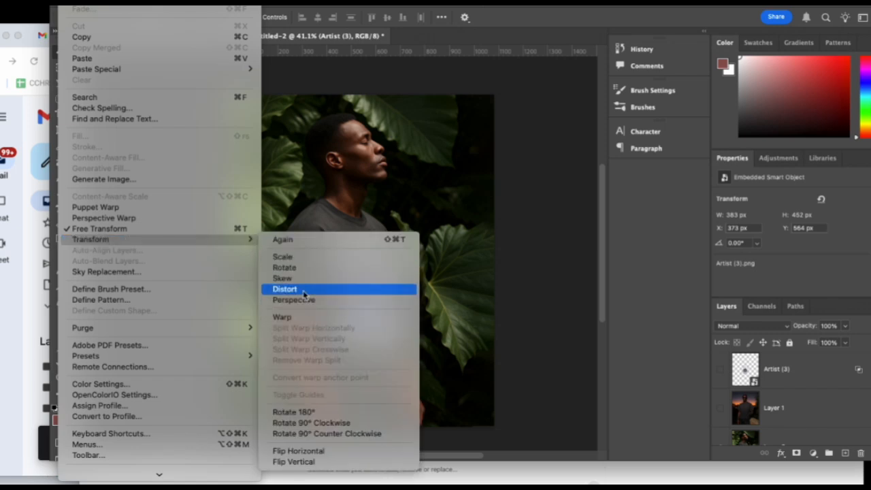
{"action": "left_click", "coordinate": [297, 317]}
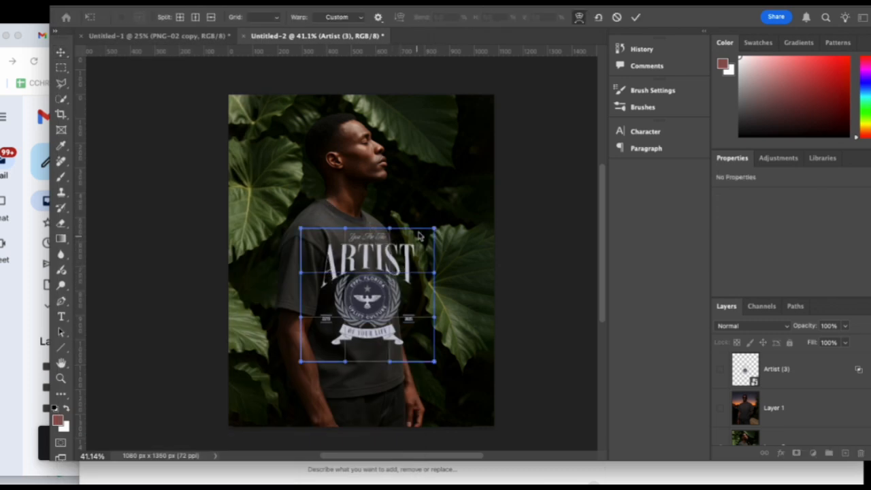
{"action": "left_click_drag", "start_coordinate": [425, 244], "coordinate": [411, 241]}
{"action": "left_click_drag", "start_coordinate": [427, 346], "coordinate": [430, 344]}
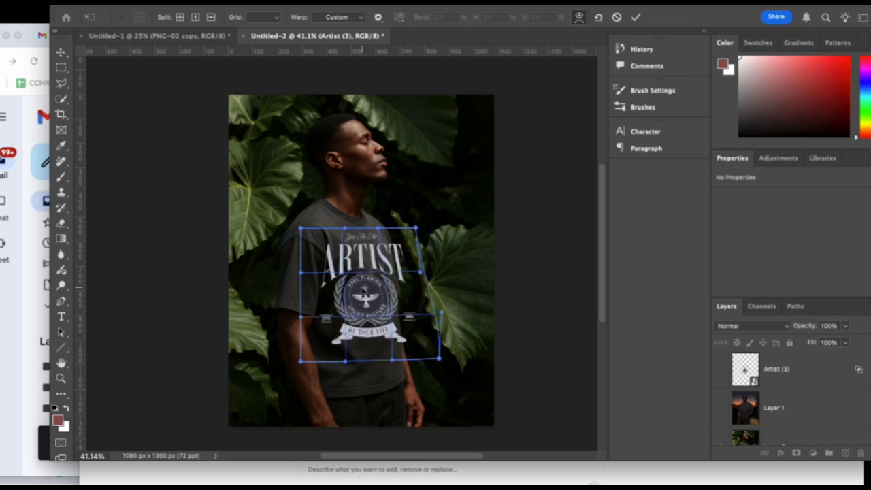
{"action": "left_click_drag", "start_coordinate": [384, 271], "coordinate": [391, 271]}
{"action": "left_click_drag", "start_coordinate": [348, 305], "coordinate": [354, 304]}
{"action": "left_click_drag", "start_coordinate": [416, 232], "coordinate": [401, 228]}
{"action": "left_click_drag", "start_coordinate": [434, 320], "coordinate": [425, 328]}
{"action": "left_click_drag", "start_coordinate": [442, 362], "coordinate": [420, 362]}
{"action": "left_click_drag", "start_coordinate": [387, 359], "coordinate": [353, 366]}
{"action": "left_click_drag", "start_coordinate": [299, 363], "coordinate": [306, 376]}
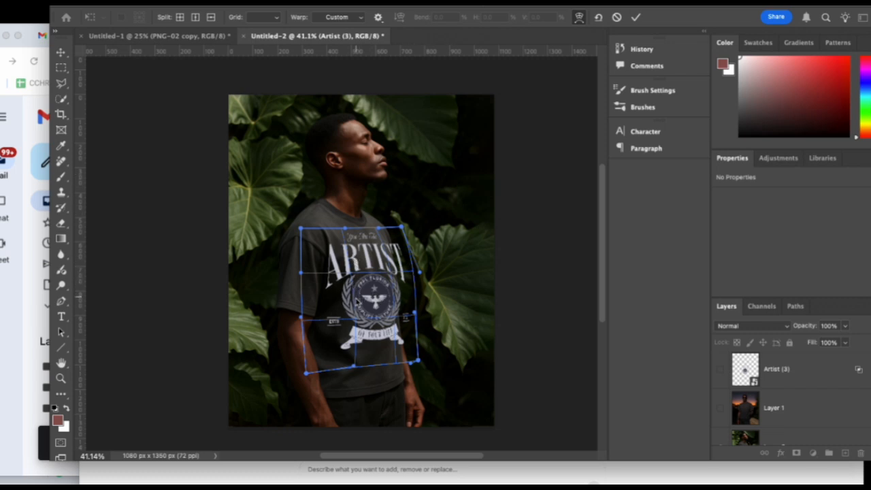
{"action": "left_click_drag", "start_coordinate": [354, 300], "coordinate": [359, 304]}
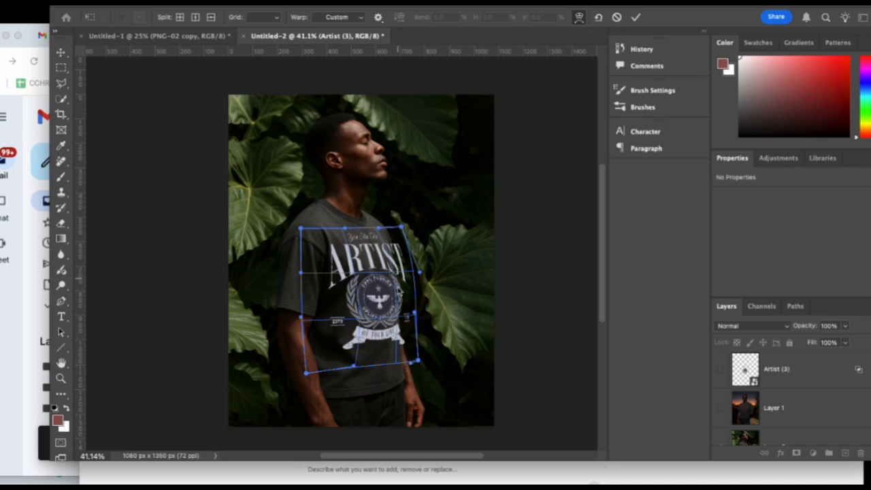
{"action": "left_click", "coordinate": [636, 17]}
Nudge the warped Artist (3) artwork right to X 415 px on the T-shirt in the leafy photo.
{"action": "key", "text": "Right"}
{"action": "key", "text": "Right"}
{"action": "key", "text": "Right"}
{"action": "key", "text": "Right"}
{"action": "key", "text": "Right"}
{"action": "key", "text": "Right"}
{"action": "key", "text": "Right"}
{"action": "key", "text": "Right"}
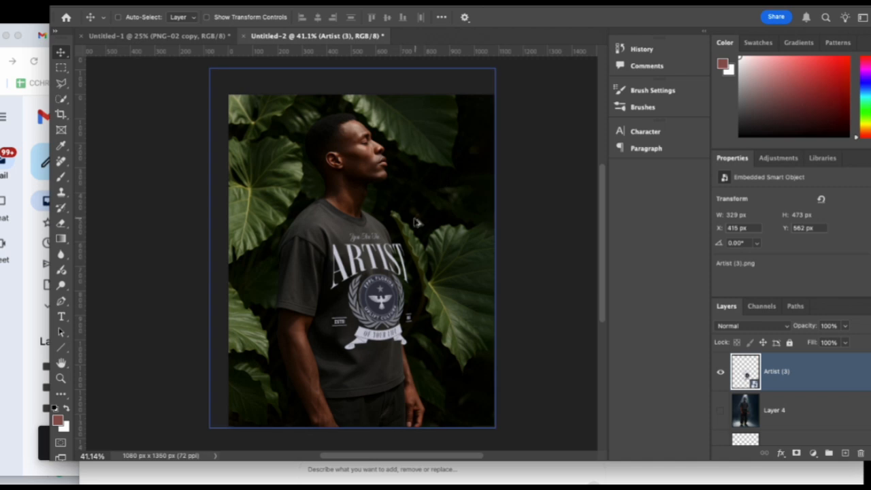
{"action": "scroll", "coordinate": [418, 233], "scroll_direction": "up", "scroll_amount": 3}
{"action": "scroll", "coordinate": [418, 244], "scroll_direction": "down", "scroll_amount": 3}
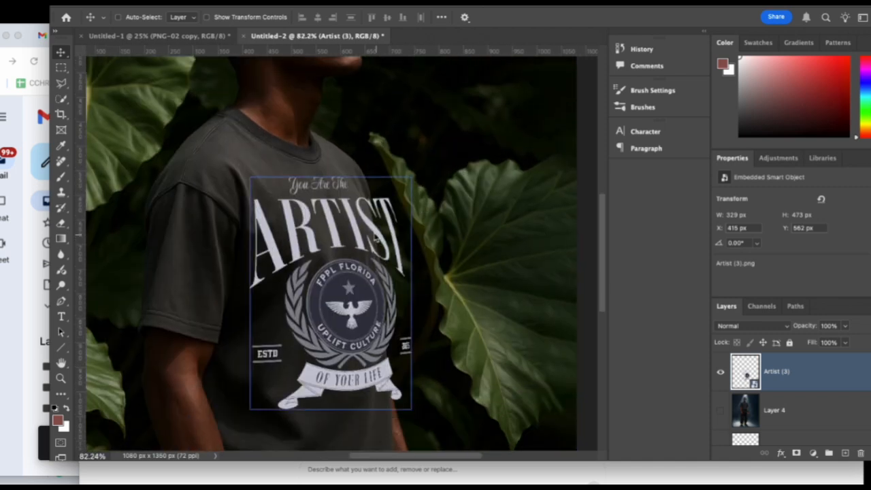
{"action": "left_click", "coordinate": [60, 83]}
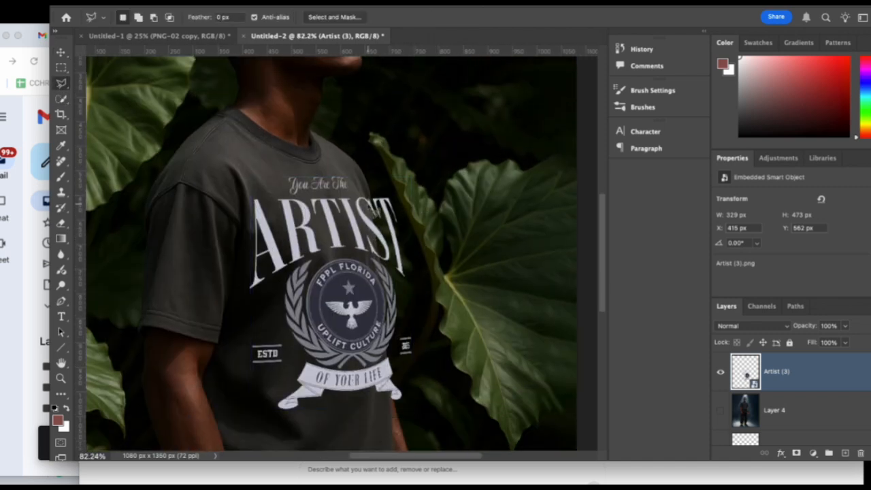
{"action": "left_click_drag", "start_coordinate": [371, 204], "coordinate": [380, 271]}
{"action": "left_click", "coordinate": [380, 264]}
{"action": "left_click", "coordinate": [394, 258]}
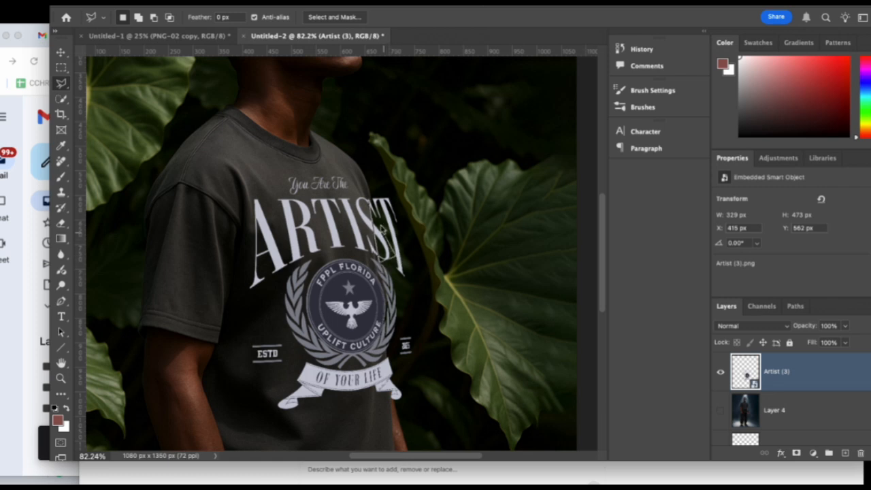
{"action": "left_click", "coordinate": [371, 204]}
{"action": "left_click", "coordinate": [75, 2]}
{"action": "left_click", "coordinate": [839, 459]}
Move Layer 3 up the layer stack to sit directly below the hidden, clipped Artist (3) smart object at the top.
{"action": "scroll", "coordinate": [717, 431], "scroll_direction": "down", "scroll_amount": 4}
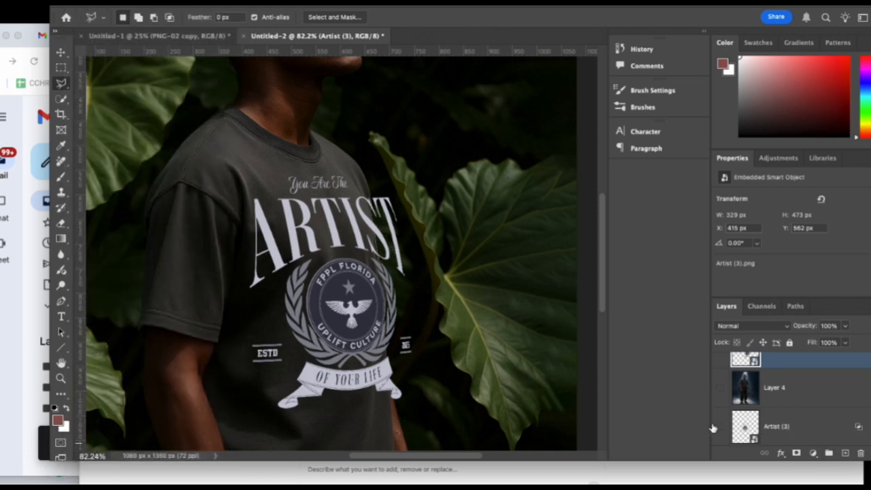
{"action": "scroll", "coordinate": [725, 422], "scroll_direction": "down", "scroll_amount": 2}
{"action": "double_click", "coordinate": [782, 396]}
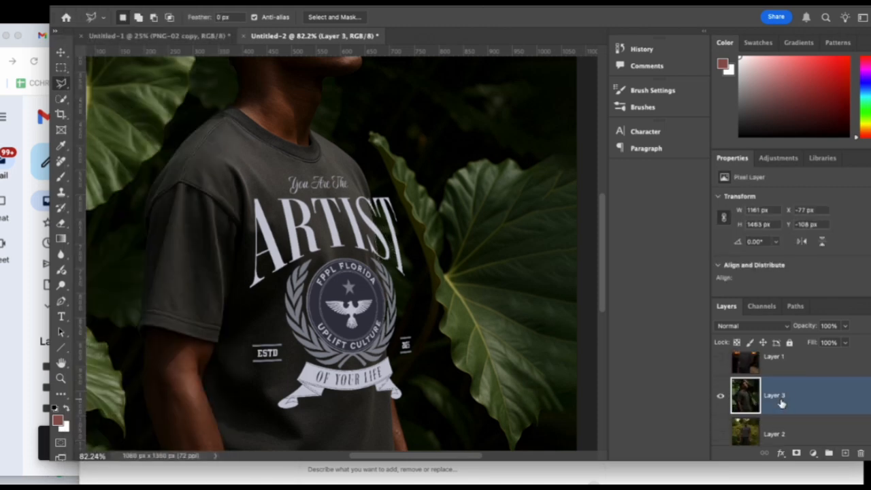
{"action": "left_click_drag", "start_coordinate": [828, 404], "coordinate": [831, 379]}
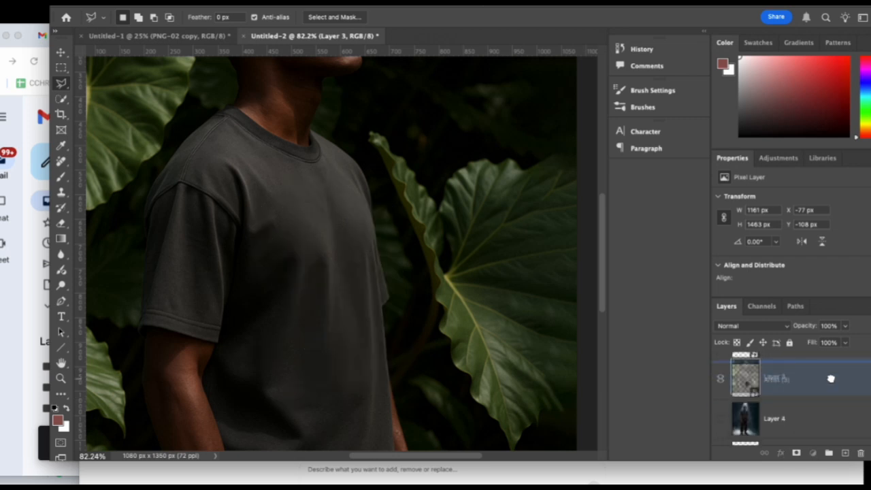
{"action": "left_click_drag", "start_coordinate": [830, 379], "coordinate": [783, 423]}
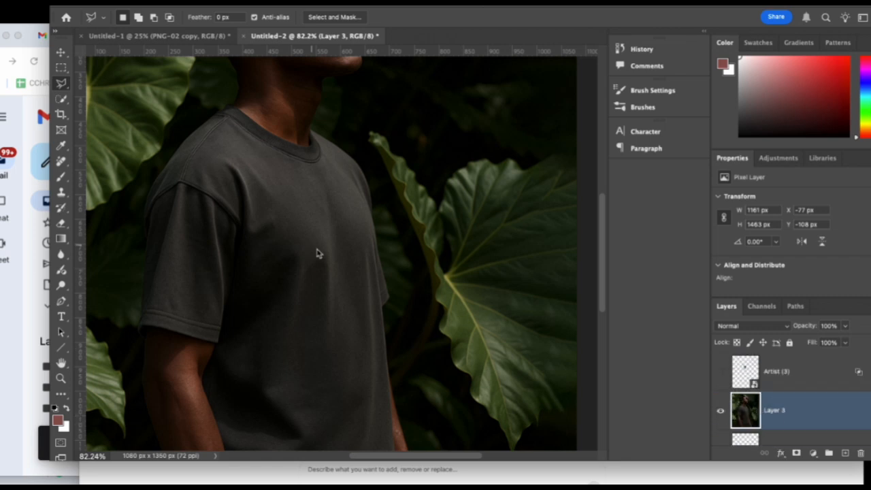
Outline a Polygonal Lasso selection along the T-shirt's front edge and out around the leaves, about 341 by 680 px.
{"action": "scroll", "coordinate": [367, 245], "scroll_direction": "down", "scroll_amount": 1}
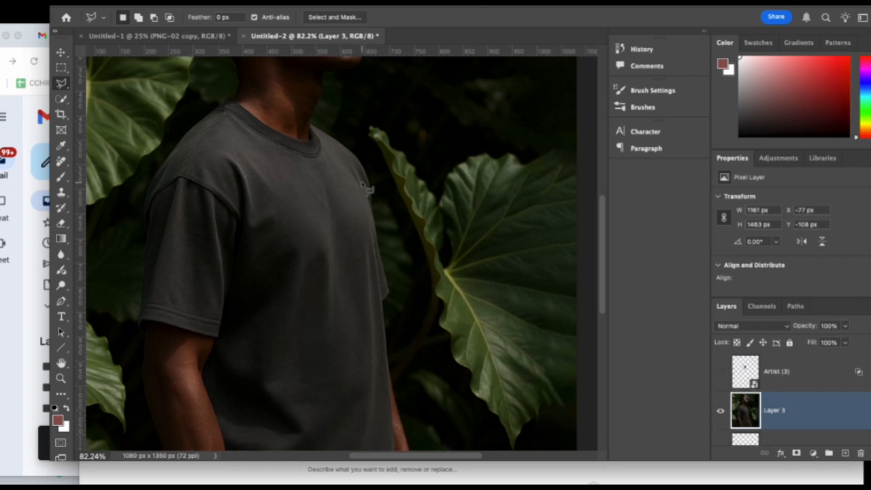
{"action": "mouse_move", "coordinate": [359, 179]}
{"action": "left_mouse_down"}
{"action": "mouse_move", "coordinate": [378, 235]}
{"action": "mouse_move", "coordinate": [394, 440]}
{"action": "left_mouse_up"}
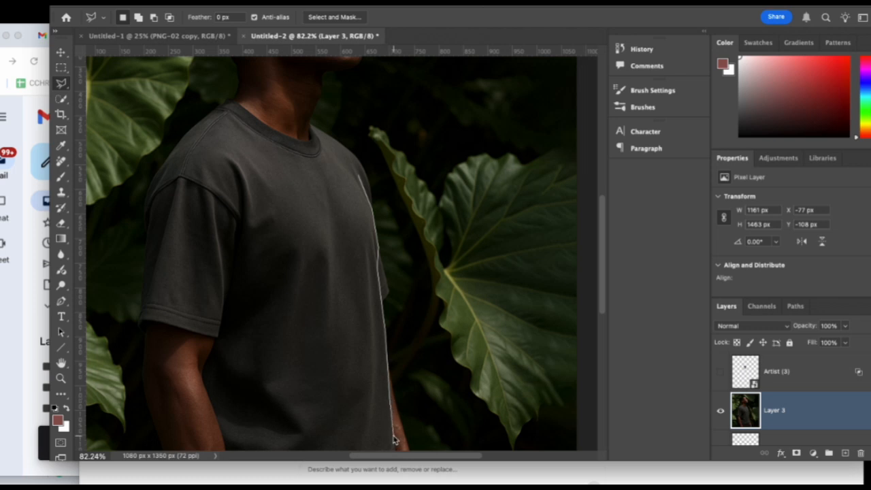
{"action": "mouse_move", "coordinate": [393, 441]}
{"action": "left_mouse_down"}
{"action": "mouse_move", "coordinate": [427, 413]}
{"action": "mouse_move", "coordinate": [456, 406]}
{"action": "mouse_move", "coordinate": [477, 432]}
{"action": "mouse_move", "coordinate": [507, 243]}
{"action": "mouse_move", "coordinate": [460, 121]}
{"action": "mouse_move", "coordinate": [440, 104]}
{"action": "mouse_move", "coordinate": [343, 98]}
{"action": "mouse_move", "coordinate": [340, 129]}
{"action": "mouse_move", "coordinate": [368, 194]}
{"action": "left_mouse_up"}
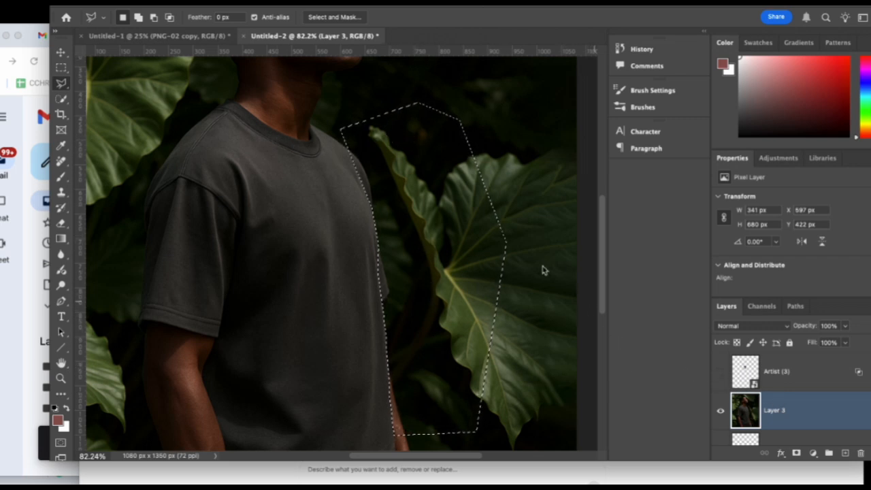
Move the visible warped Artist (3) layer above Layer 3, keeping the other Artist (3) layer hidden.
{"action": "left_click", "coordinate": [721, 372]}
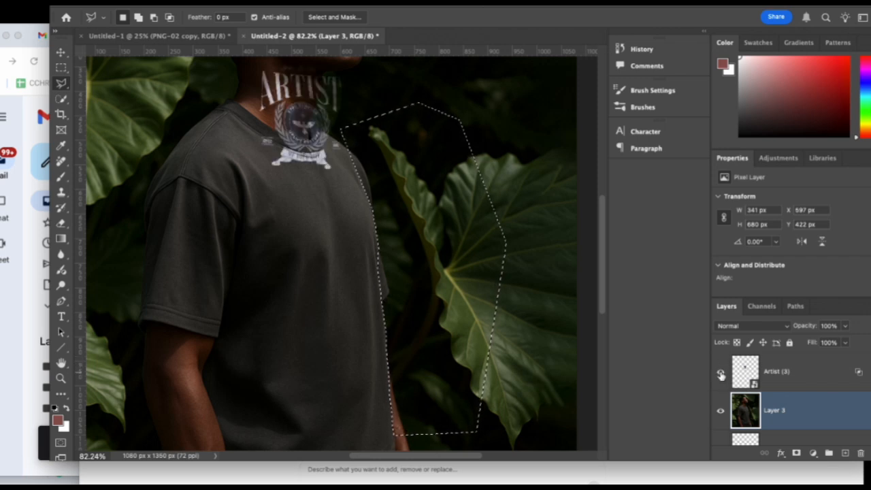
{"action": "left_click", "coordinate": [721, 373]}
{"action": "scroll", "coordinate": [760, 411], "scroll_direction": "down", "scroll_amount": 2}
{"action": "left_click", "coordinate": [799, 397]}
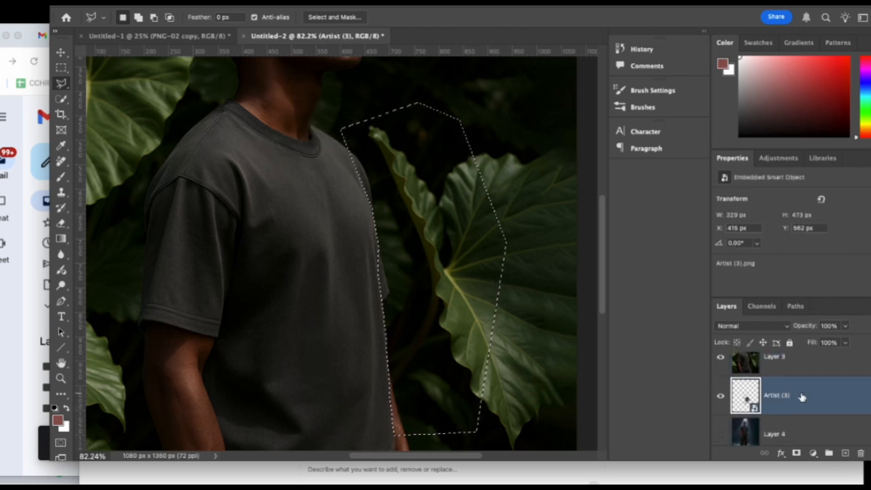
{"action": "scroll", "coordinate": [802, 395], "scroll_direction": "up", "scroll_amount": 1}
{"action": "left_click", "coordinate": [721, 372]}
{"action": "left_click", "coordinate": [721, 372]}
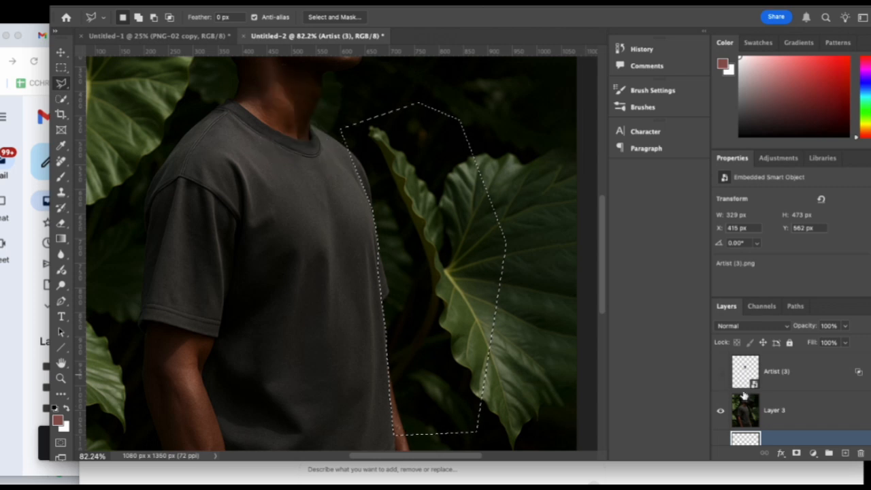
{"action": "scroll", "coordinate": [759, 412], "scroll_direction": "down", "scroll_amount": 2}
{"action": "left_click_drag", "start_coordinate": [761, 422], "coordinate": [783, 348]}
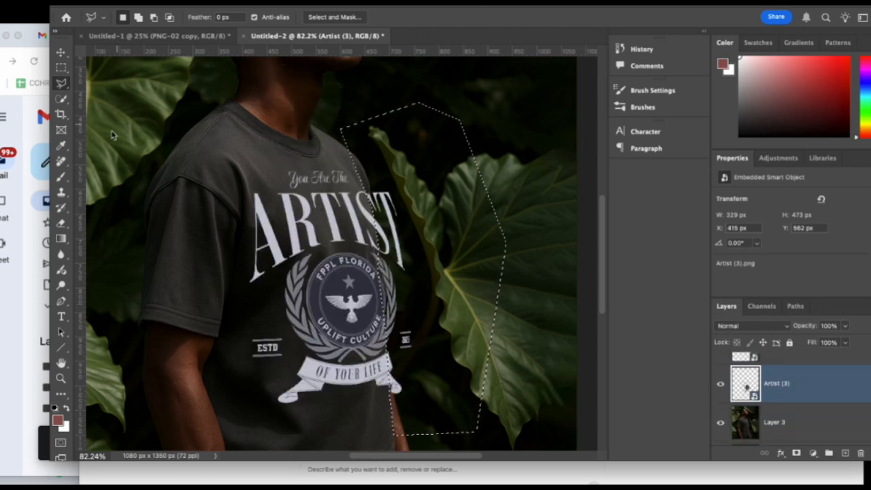
Rasterize the Artist (3) artwork, erase its part inside the selection beyond the shirt edge with a 76 px eraser, and deselect.
{"action": "left_click", "coordinate": [61, 223]}
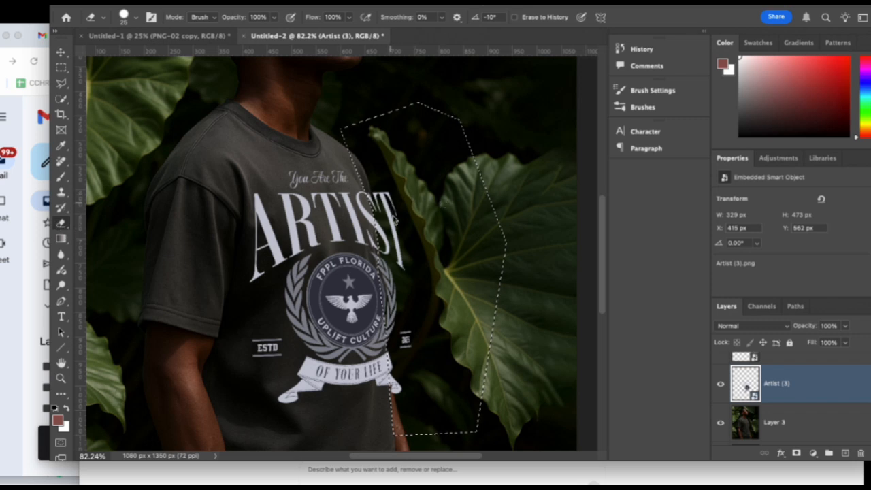
{"action": "left_click", "coordinate": [390, 219]}
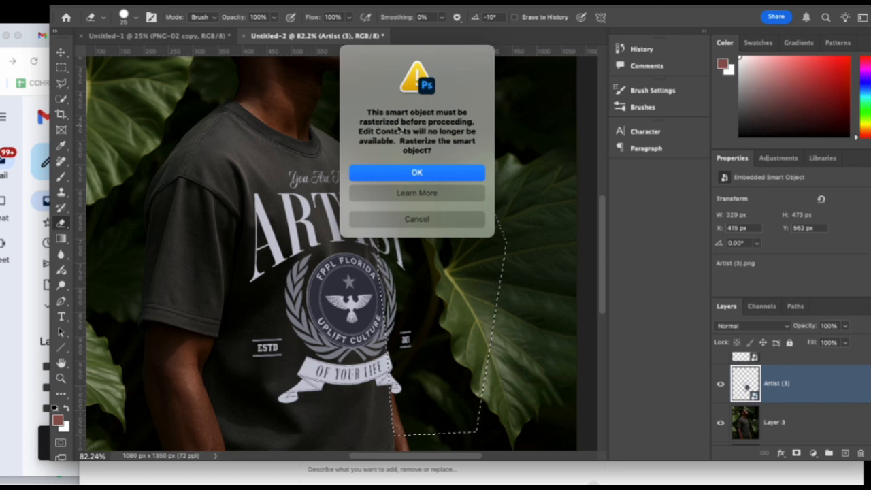
{"action": "left_click", "coordinate": [416, 173]}
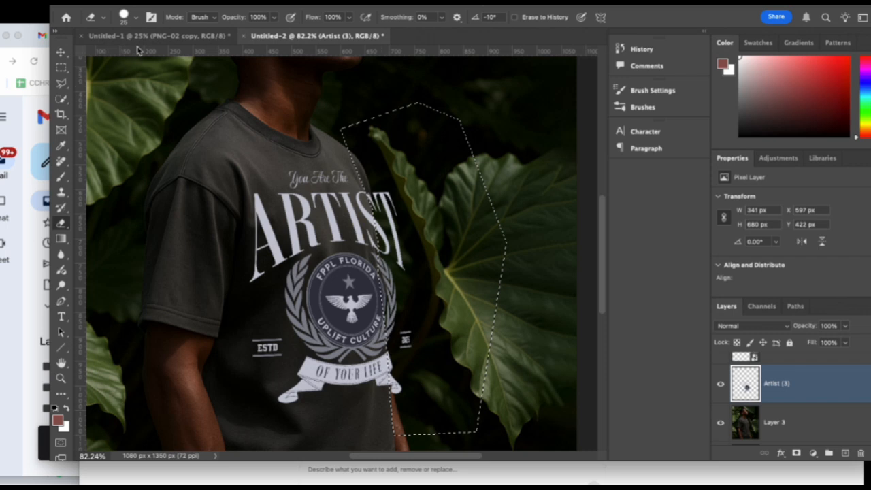
{"action": "left_click", "coordinate": [134, 19]}
{"action": "left_click", "coordinate": [145, 53]}
{"action": "mouse_move", "coordinate": [376, 194]}
{"action": "left_mouse_down"}
{"action": "mouse_move", "coordinate": [394, 258]}
{"action": "mouse_move", "coordinate": [391, 216]}
{"action": "mouse_move", "coordinate": [397, 245]}
{"action": "mouse_move", "coordinate": [412, 382]}
{"action": "mouse_move", "coordinate": [397, 302]}
{"action": "mouse_move", "coordinate": [399, 396]}
{"action": "mouse_move", "coordinate": [400, 277]}
{"action": "left_mouse_up"}
{"action": "key", "text": "ctrl+d"}
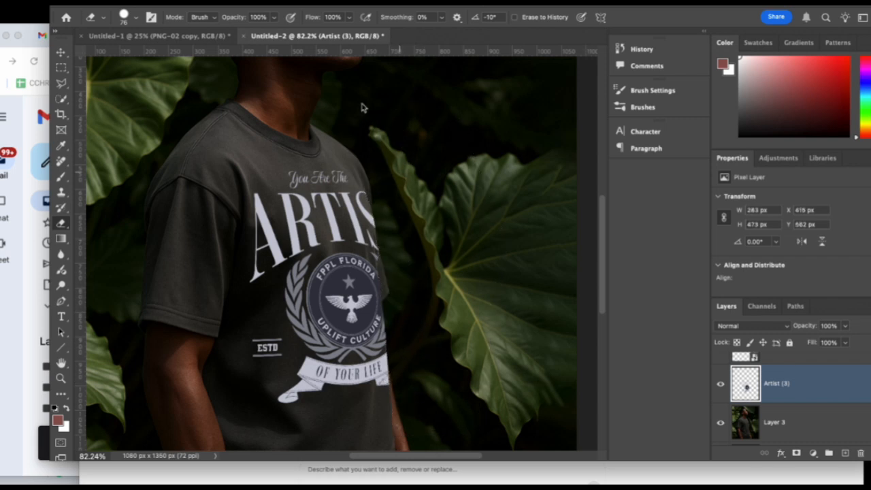
Scale the trimmed Artist (3) artwork down to 268 by 448 px, placed at X 430 px and Y 587 px.
{"action": "scroll", "coordinate": [383, 278], "scroll_direction": "down", "scroll_amount": 10}
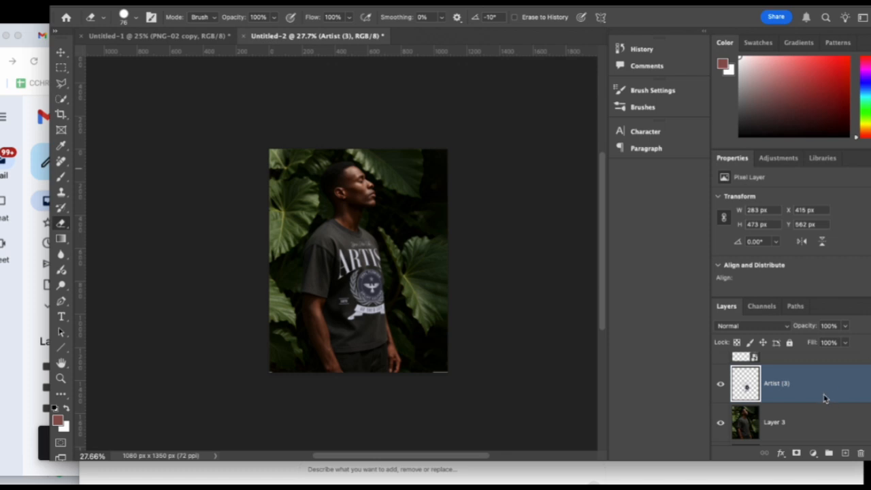
{"action": "scroll", "coordinate": [815, 394], "scroll_direction": "up", "scroll_amount": 1}
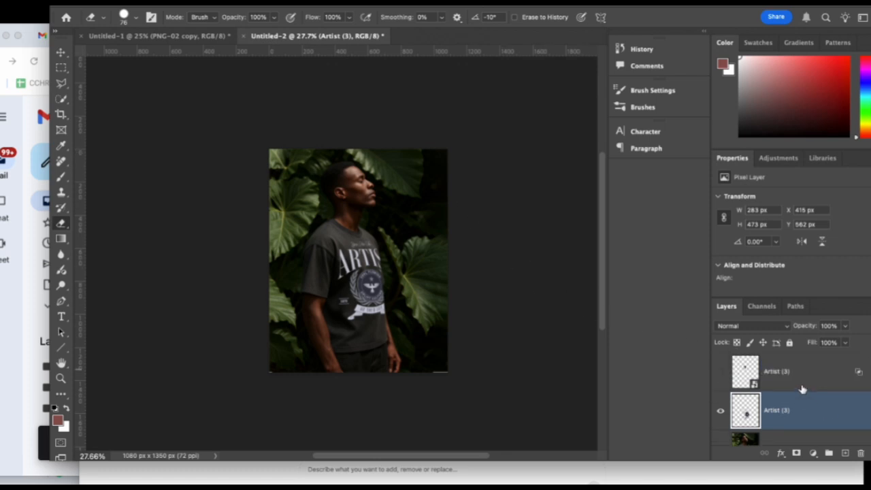
{"action": "key", "text": "ctrl+t"}
{"action": "left_click_drag", "start_coordinate": [339, 242], "coordinate": [341, 245]}
{"action": "key", "text": "Return"}
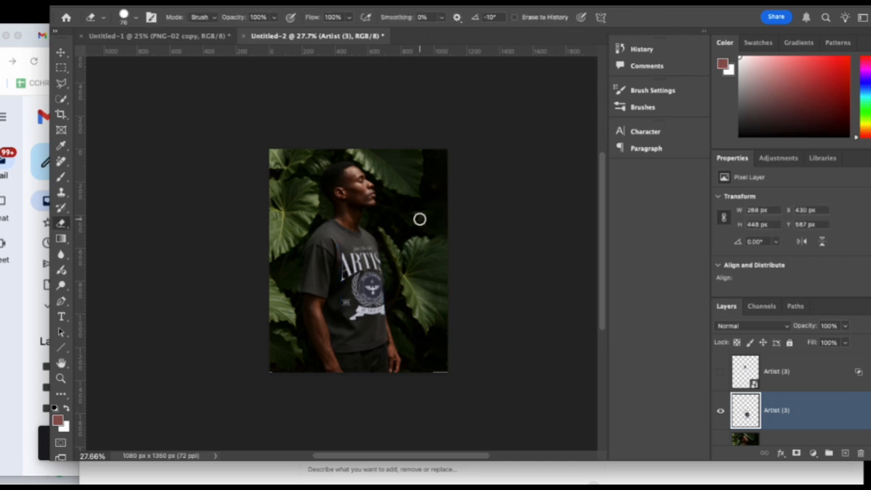
{"action": "left_click", "coordinate": [62, 53]}
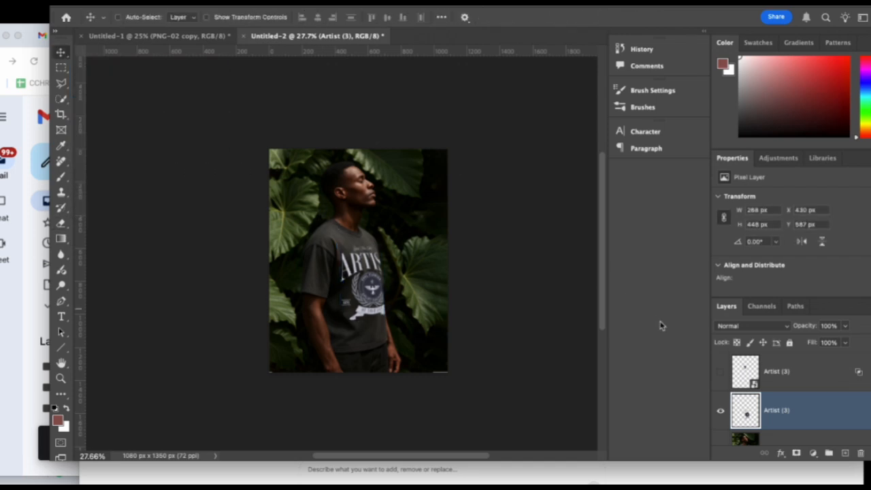
Split the Artist (3) layer's Blend If underlying black slider to 0 / 14 and lower the layer opacity to 85%.
{"action": "double_click", "coordinate": [819, 424]}
{"action": "mouse_move", "coordinate": [598, 294]}
{"action": "left_mouse_down"}
{"action": "mouse_move", "coordinate": [614, 293]}
{"action": "mouse_move", "coordinate": [602, 296]}
{"action": "left_mouse_up"}
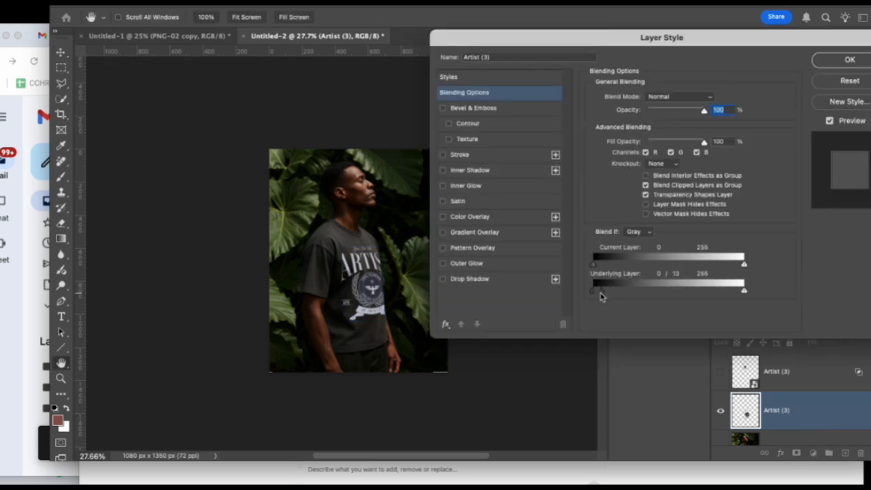
{"action": "left_click", "coordinate": [850, 61]}
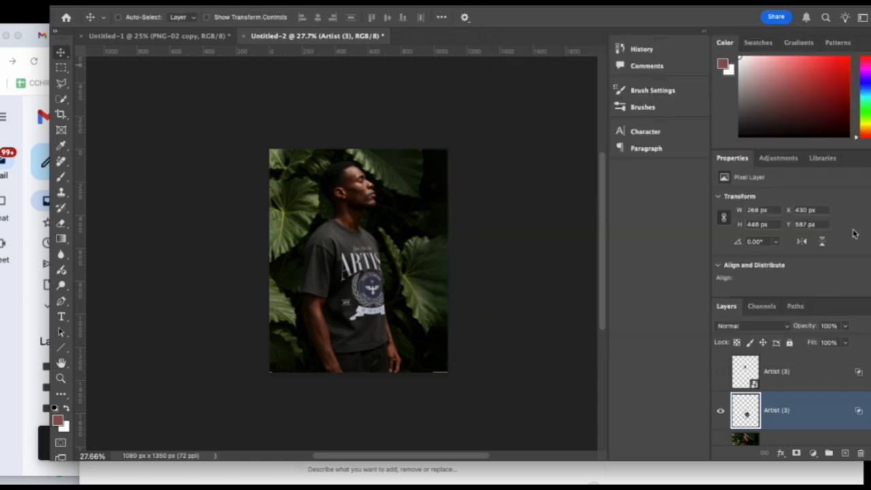
{"action": "left_click", "coordinate": [846, 329]}
{"action": "mouse_move", "coordinate": [842, 344]}
{"action": "left_mouse_down"}
{"action": "mouse_move", "coordinate": [827, 344]}
{"action": "mouse_move", "coordinate": [837, 346]}
{"action": "left_mouse_up"}
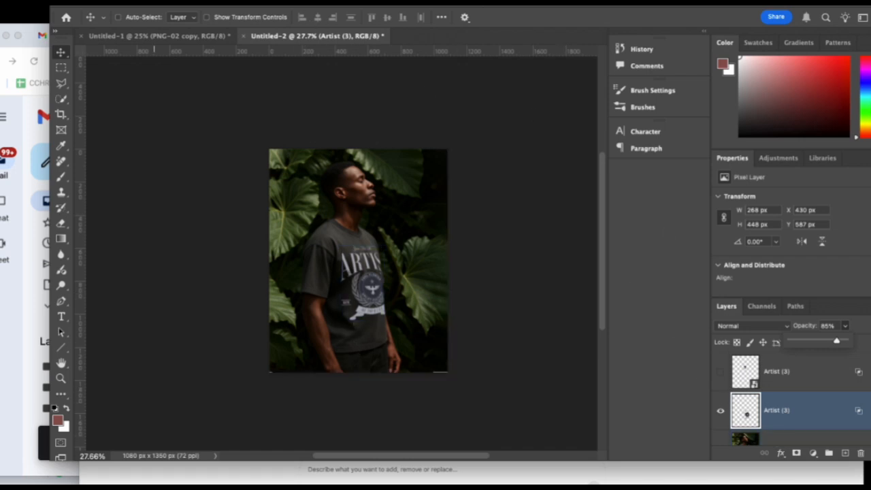
Warp the Artist (3) artwork slightly, shifting its lower-left inner area and bottom edge point towards the chest's front, and apply it.
{"action": "left_click", "coordinate": [102, 3]}
{"action": "mouse_move", "coordinate": [71, 2]}
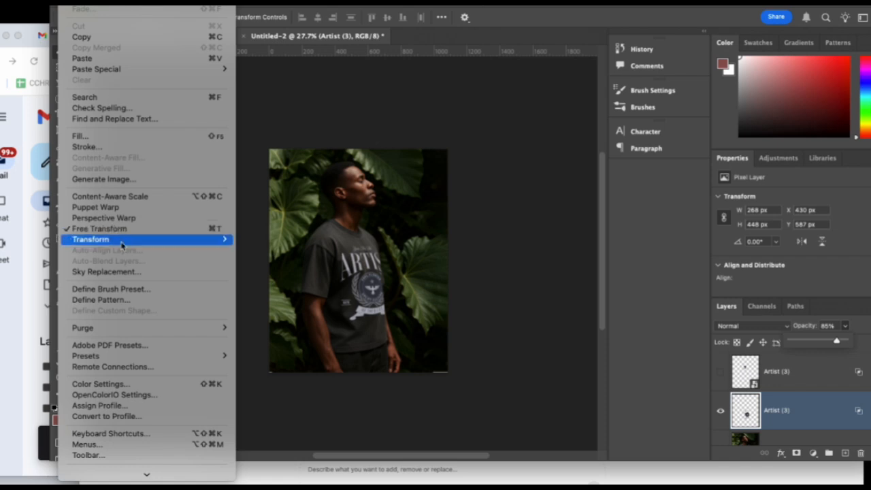
{"action": "mouse_move", "coordinate": [129, 240]}
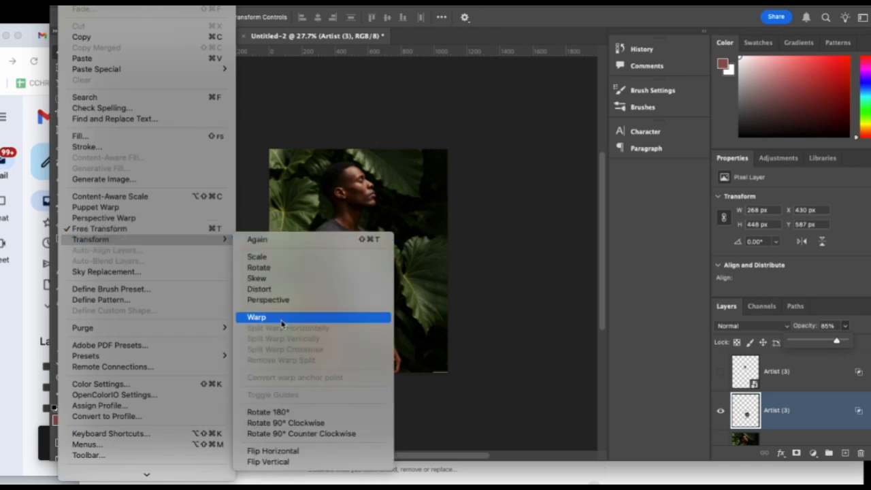
{"action": "left_click", "coordinate": [286, 321]}
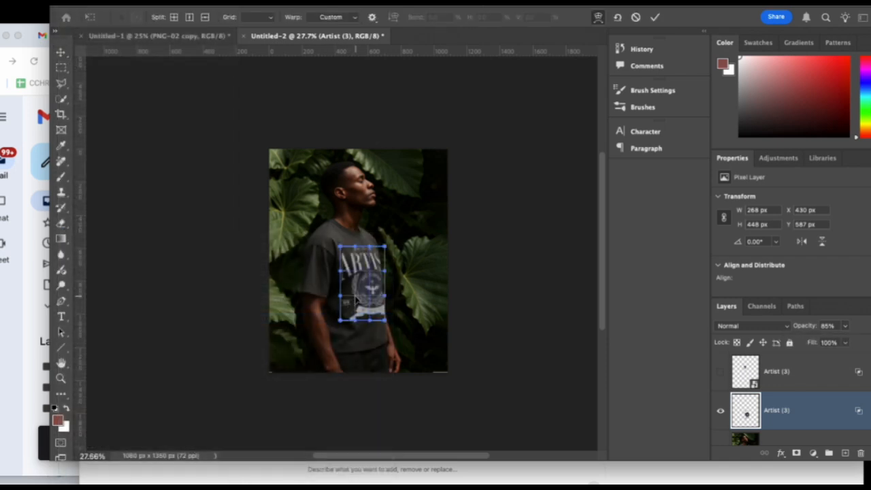
{"action": "left_click_drag", "start_coordinate": [355, 297], "coordinate": [358, 294]}
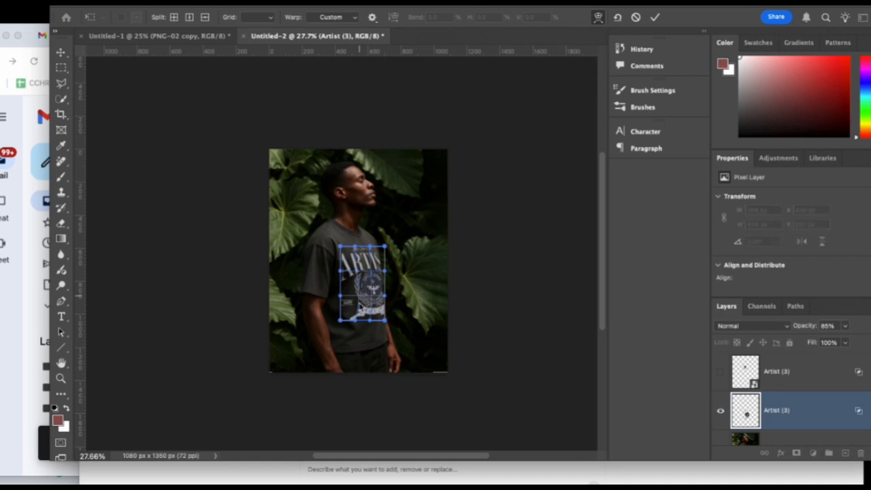
{"action": "left_click_drag", "start_coordinate": [356, 322], "coordinate": [363, 322]}
{"action": "left_click", "coordinate": [651, 18]}
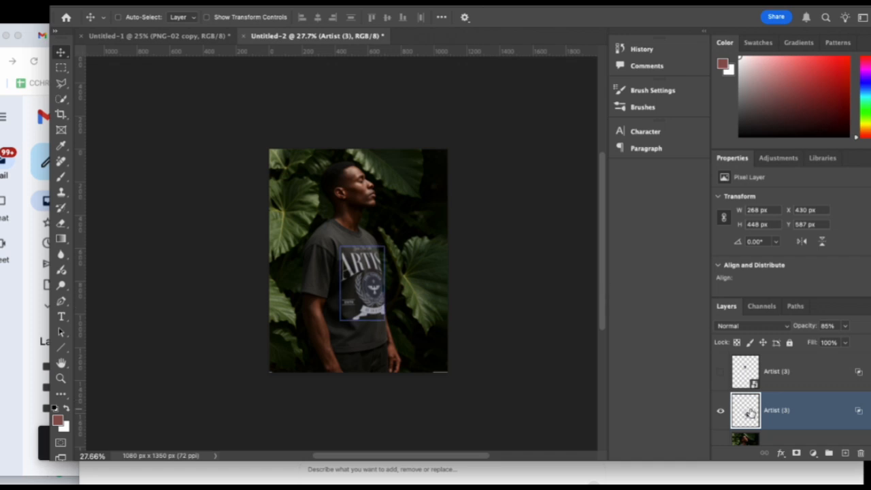
Set the Artist (3) layer opacity to 100% and its Blend If underlying black slider split to 0 / 6.
{"action": "left_click", "coordinate": [845, 325]}
{"action": "left_click_drag", "start_coordinate": [846, 341], "coordinate": [855, 342]}
{"action": "double_click", "coordinate": [832, 410]}
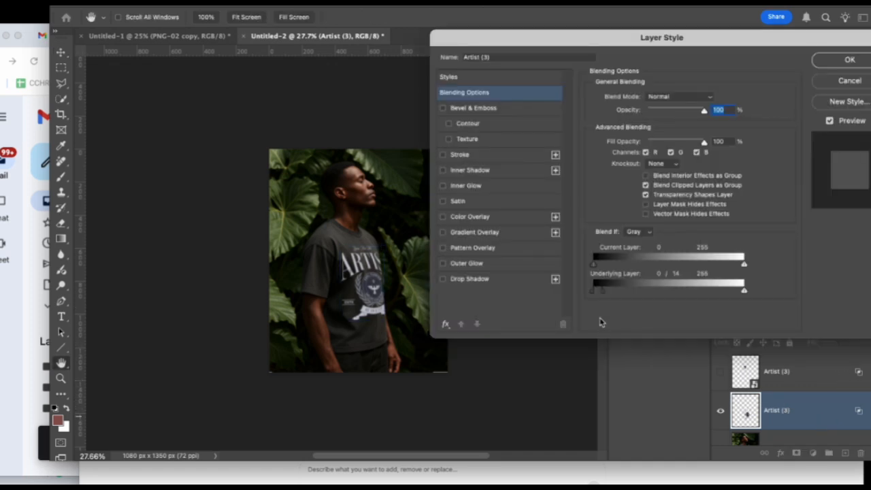
{"action": "left_click_drag", "start_coordinate": [595, 292], "coordinate": [598, 293]}
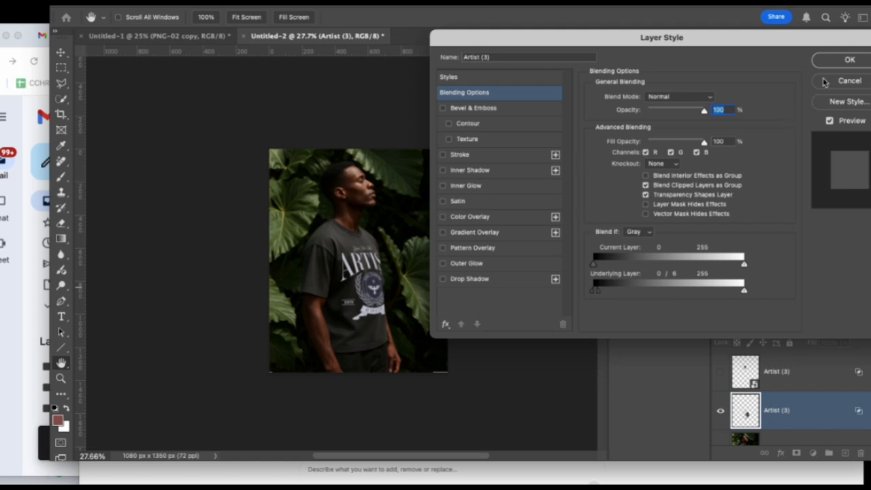
{"action": "left_click", "coordinate": [838, 63]}
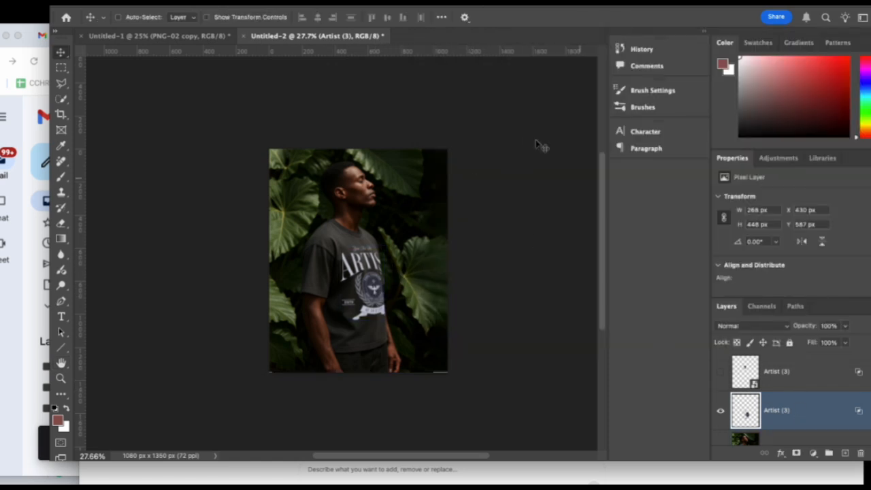
Apply a Gaussian Blur with a 0.8-pixel radius to the trimmed Artist (3) artwork layer.
{"action": "left_click", "coordinate": [238, 2]}
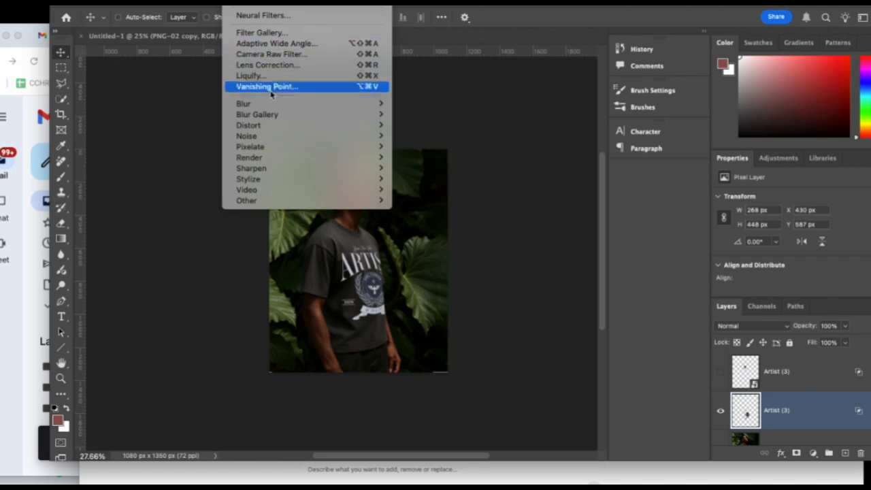
{"action": "mouse_move", "coordinate": [275, 106]}
{"action": "left_click", "coordinate": [423, 147]}
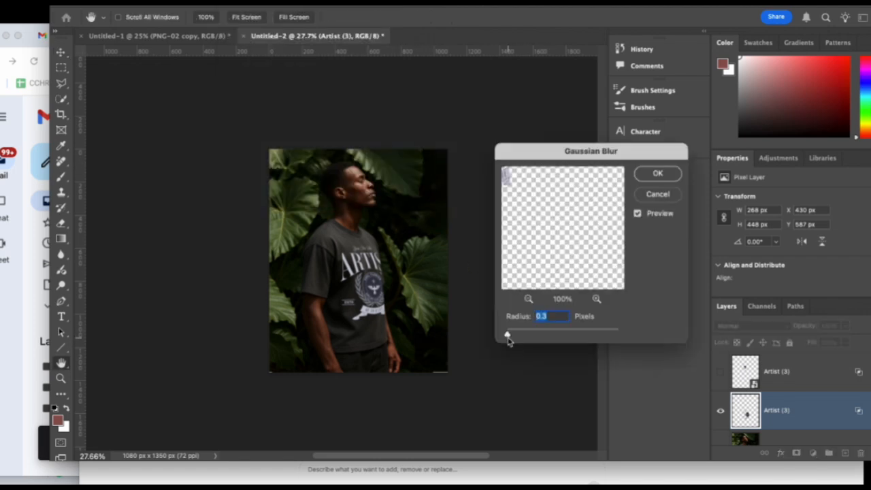
{"action": "mouse_move", "coordinate": [509, 336]}
{"action": "left_mouse_down"}
{"action": "mouse_move", "coordinate": [520, 337]}
{"action": "mouse_move", "coordinate": [511, 336]}
{"action": "left_mouse_up"}
{"action": "left_click", "coordinate": [665, 175]}
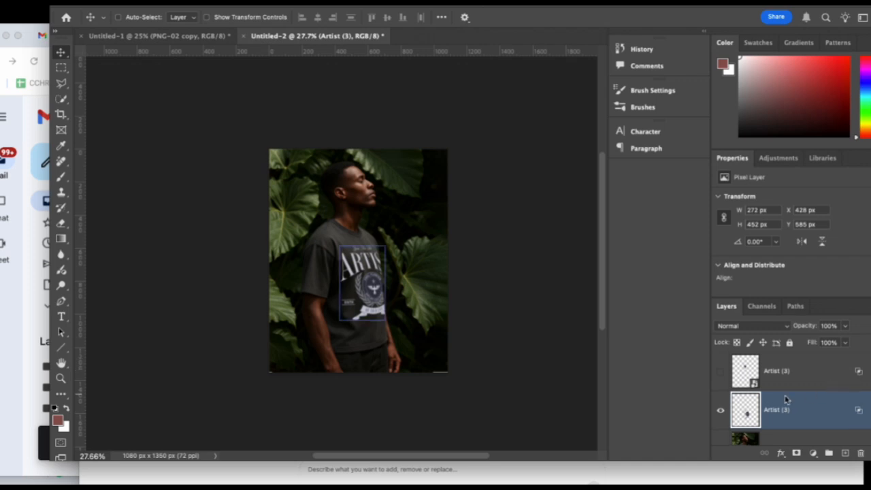
Scale Layer 3 and its Artist (3) artwork up together to 1178 by 1484 px, extending the photo past the canvas's lower-left corner.
{"action": "scroll", "coordinate": [797, 399], "scroll_direction": "down", "scroll_amount": 1}
{"action": "left_click", "coordinate": [825, 422]}
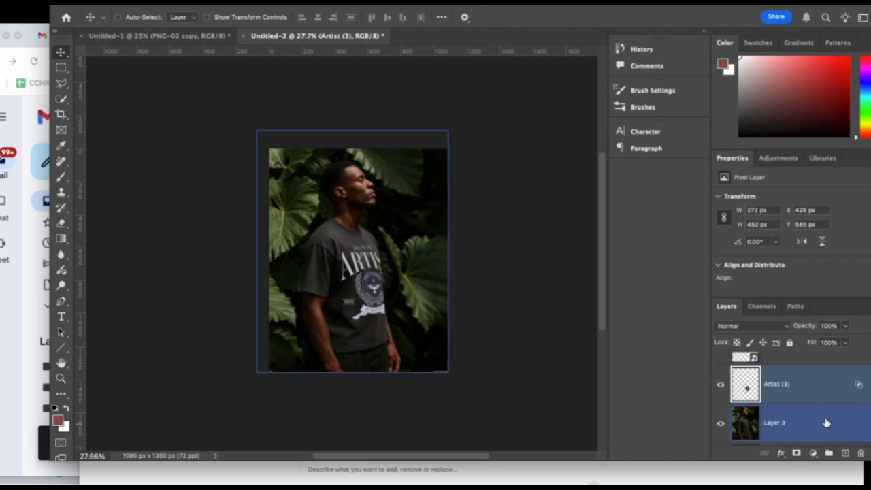
{"action": "left_click", "coordinate": [796, 385], "text": "shift"}
{"action": "key", "text": "super+t"}
{"action": "left_click_drag", "start_coordinate": [254, 374], "coordinate": [254, 375]}
{"action": "key", "text": "Return"}
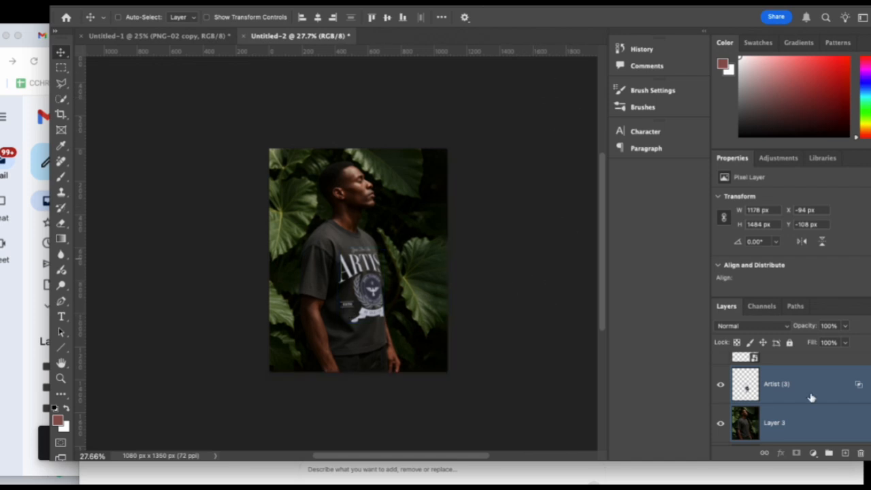
Hide the Layer 3 mockup and show Layer 2, moving it to the top of the layer stack.
{"action": "scroll", "coordinate": [779, 398], "scroll_direction": "down", "scroll_amount": 4}
{"action": "scroll", "coordinate": [755, 396], "scroll_direction": "up", "scroll_amount": 3}
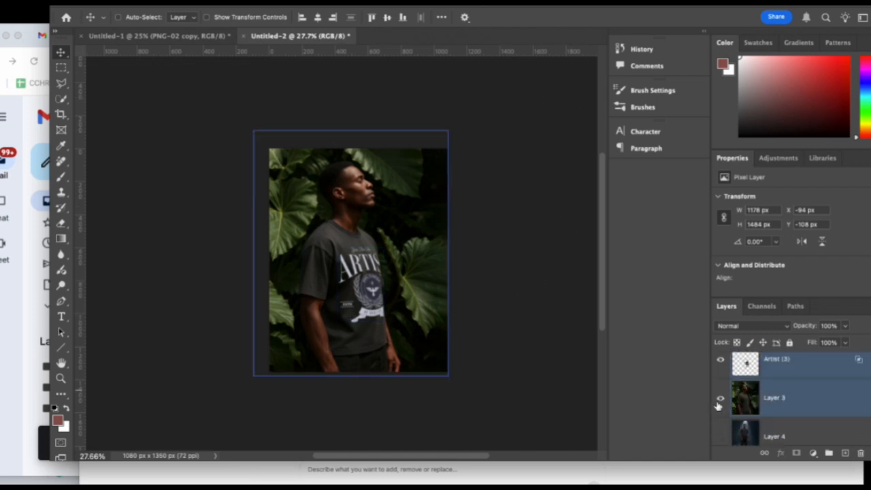
{"action": "left_click", "coordinate": [720, 399]}
{"action": "scroll", "coordinate": [746, 412], "scroll_direction": "down", "scroll_amount": 5}
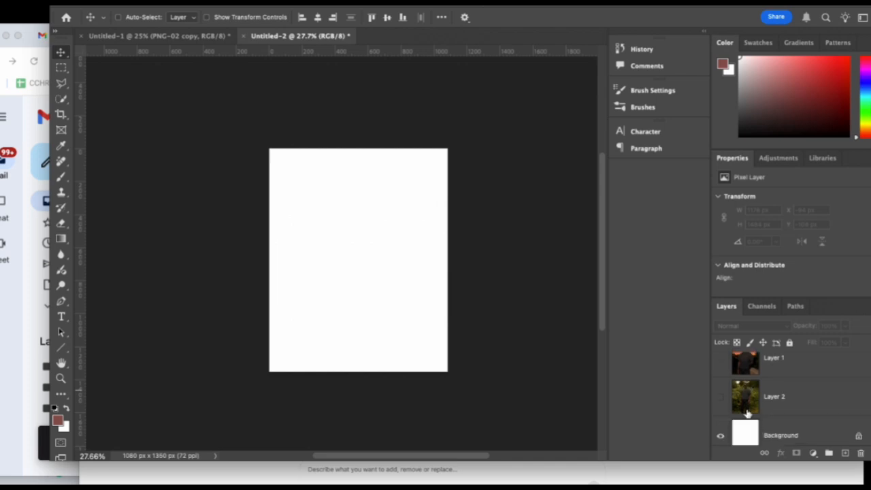
{"action": "left_click", "coordinate": [720, 397]}
{"action": "left_click", "coordinate": [794, 397]}
{"action": "left_click_drag", "start_coordinate": [804, 398], "coordinate": [799, 348]}
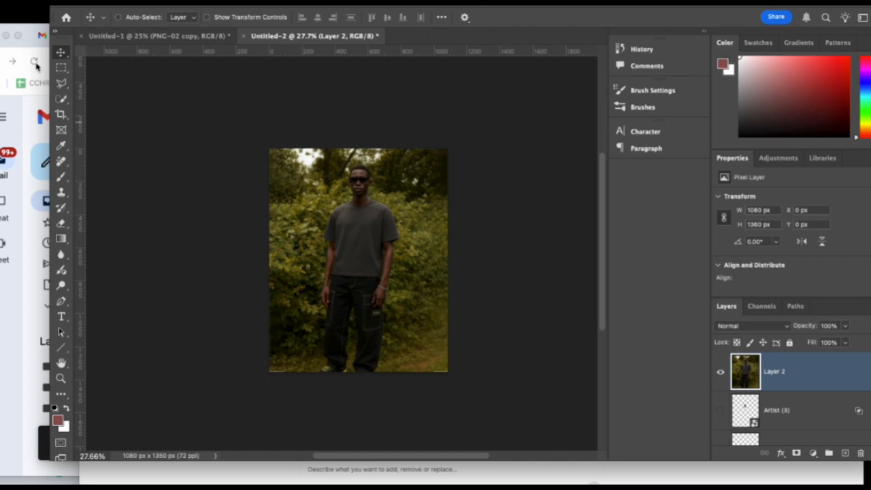
Place Artist (3).png on the Layer 2 model's chest, scaled to 226 by 267 px at X 426 px and Y 378 px.
{"action": "key", "text": "ctrl+t"}
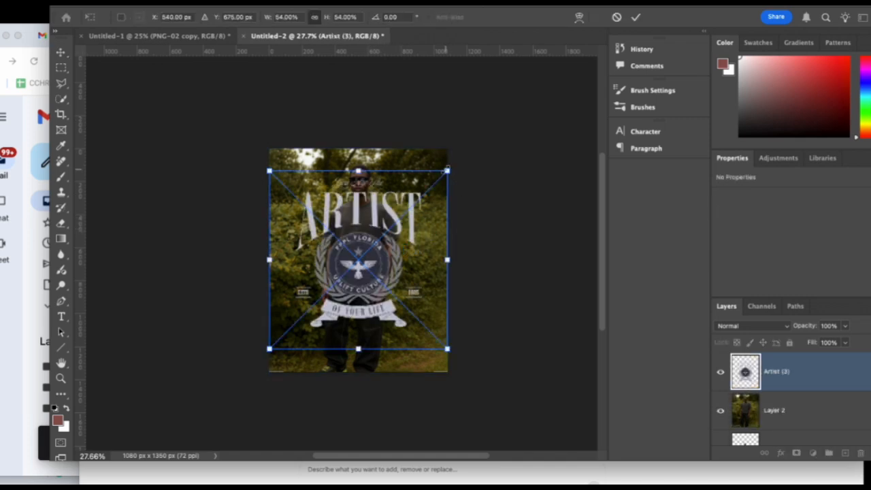
{"action": "left_click_drag", "start_coordinate": [447, 170], "coordinate": [331, 286]}
{"action": "left_click_drag", "start_coordinate": [309, 303], "coordinate": [370, 210]}
{"action": "left_click_drag", "start_coordinate": [388, 266], "coordinate": [368, 239]}
{"action": "key", "text": "Return"}
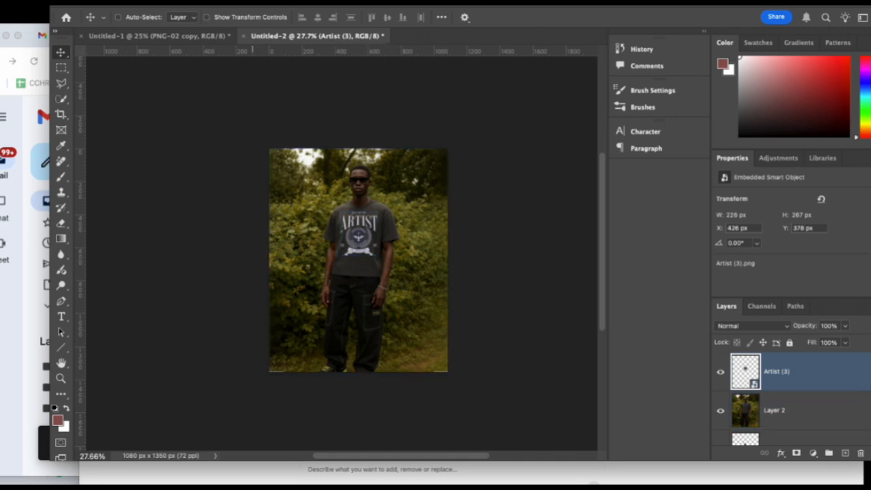
Warp the newly placed Artist (3) artwork by pulling its lower edge down along the shirt, to 230 by 300 px.
{"action": "left_click", "coordinate": [70, 2]}
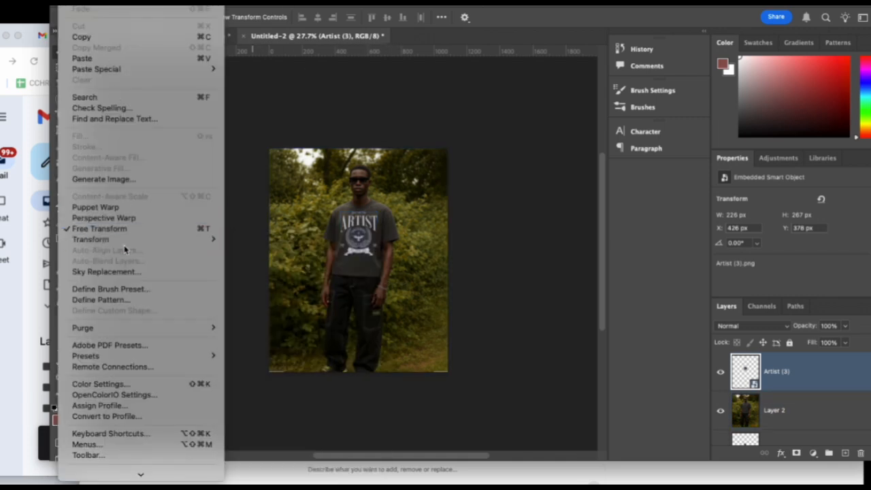
{"action": "mouse_move", "coordinate": [212, 247]}
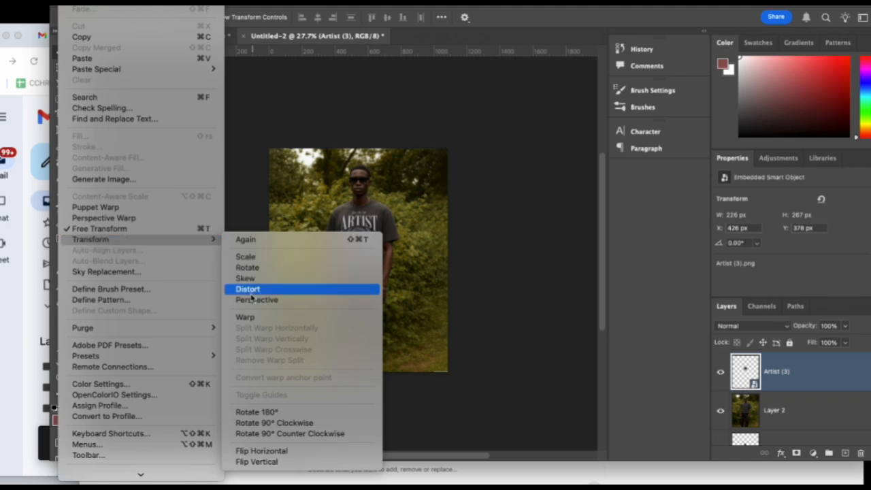
{"action": "left_click", "coordinate": [248, 317]}
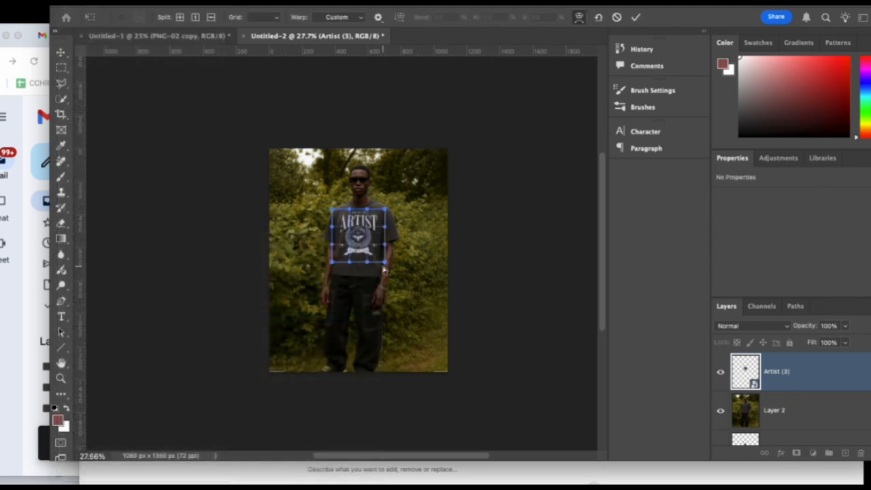
{"action": "left_click_drag", "start_coordinate": [385, 264], "coordinate": [349, 269]}
{"action": "left_click_drag", "start_coordinate": [372, 269], "coordinate": [372, 269]}
{"action": "left_click", "coordinate": [635, 18]}
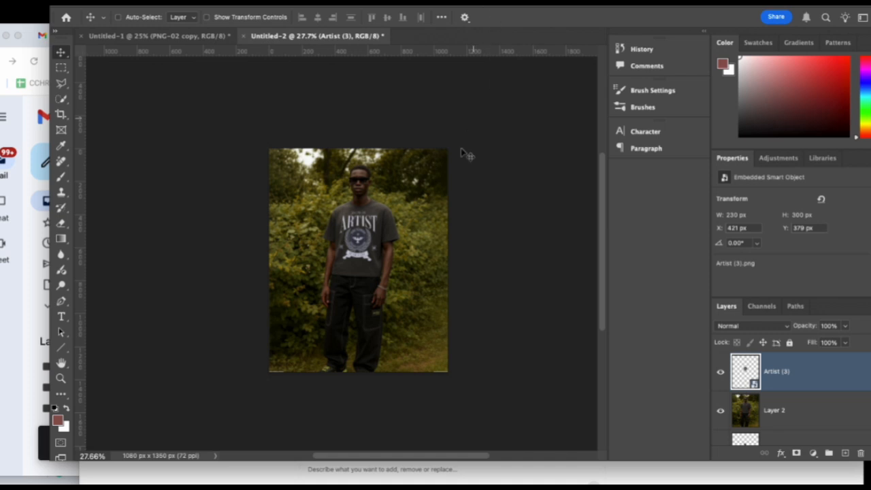
Split the new Artist (3) layer's Blend If underlying black slider to 0 / 61.
{"action": "scroll", "coordinate": [467, 136], "scroll_direction": "down", "scroll_amount": 2}
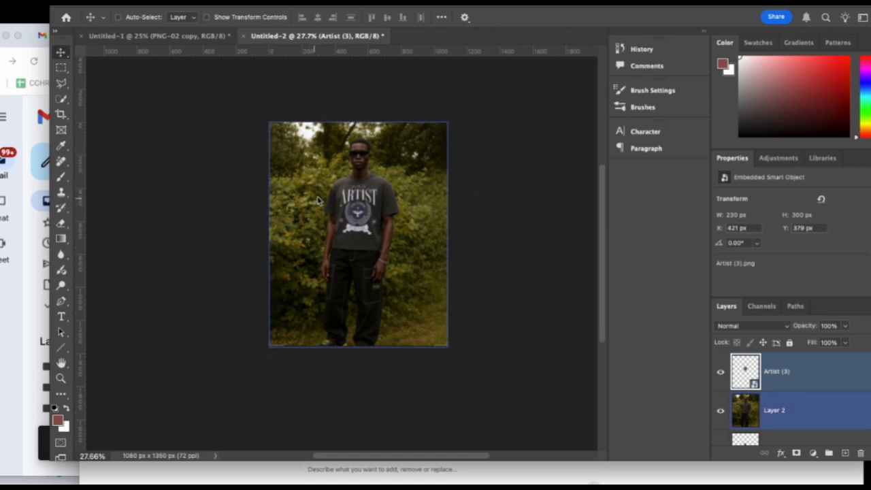
{"action": "double_click", "coordinate": [825, 379]}
{"action": "left_click_drag", "start_coordinate": [593, 291], "coordinate": [633, 291]}
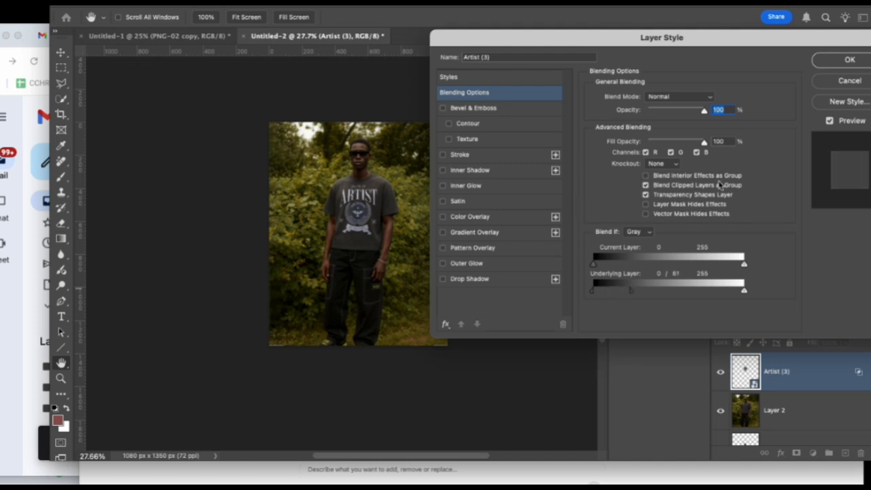
{"action": "left_click", "coordinate": [824, 60]}
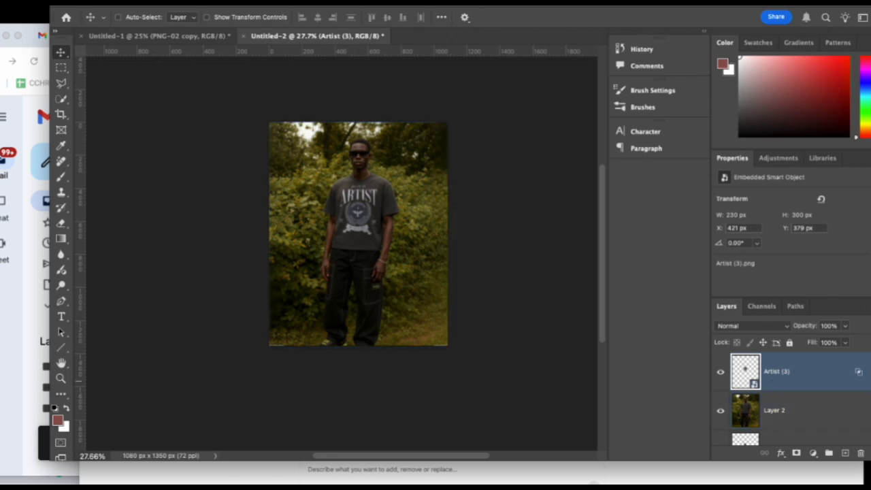
Apply a Gaussian Blur smart filter with a 0.8-pixel radius to the Artist (3) smart object above Layer 2.
{"action": "left_click", "coordinate": [236, 1]}
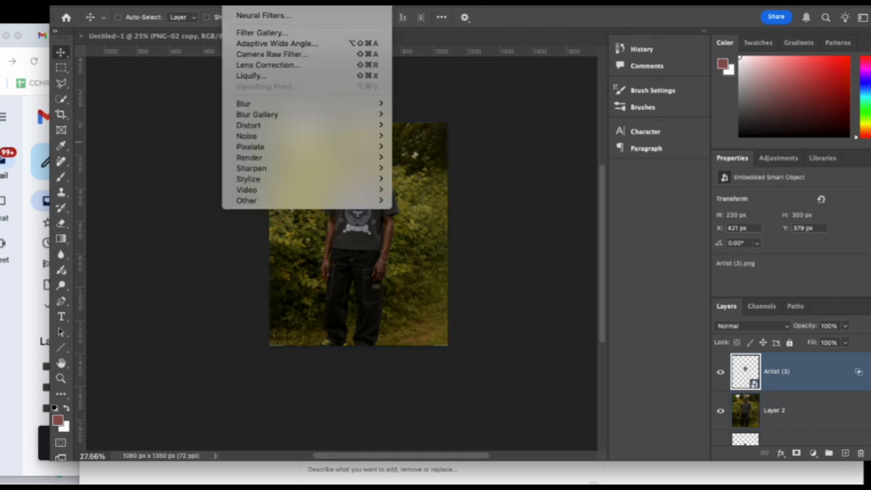
{"action": "left_click", "coordinate": [280, 1]}
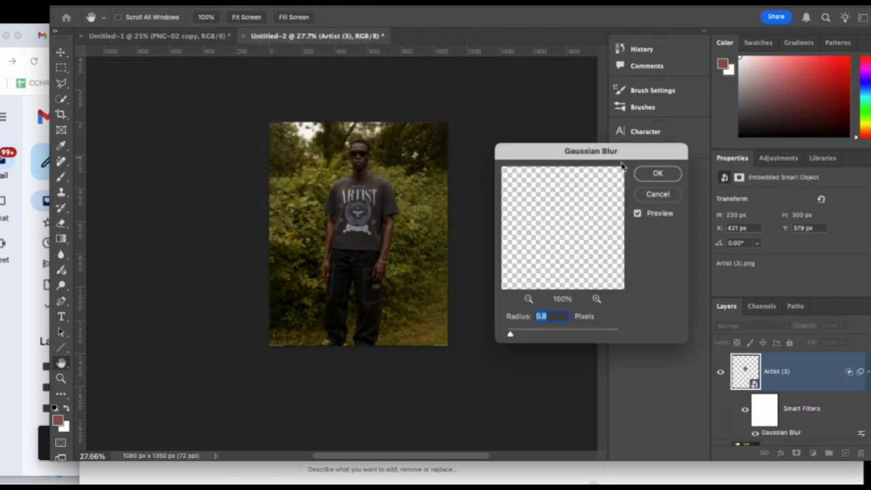
{"action": "left_click", "coordinate": [657, 173]}
Select Layer 2 with its Artist (3) artwork and scale both together to 101.81%, extending them past the canvas's lower-left corner.
{"action": "scroll", "coordinate": [804, 408], "scroll_direction": "down", "scroll_amount": 2}
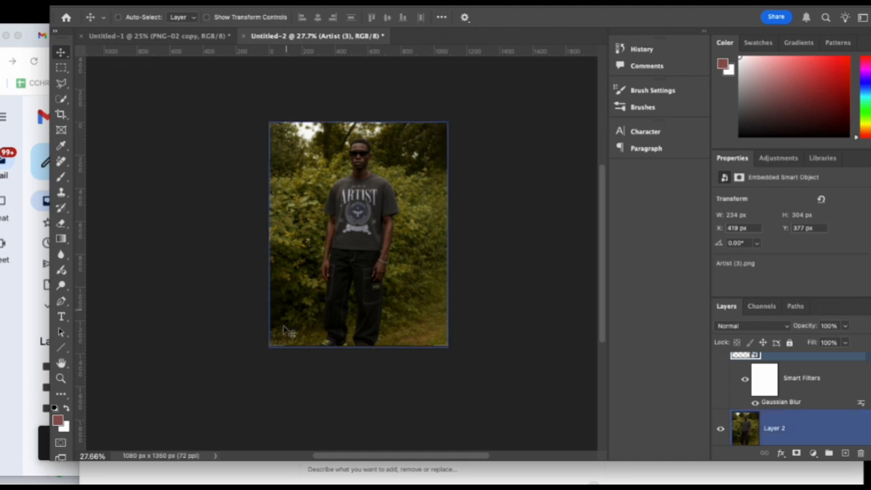
{"action": "scroll", "coordinate": [803, 418], "scroll_direction": "down", "scroll_amount": 1}
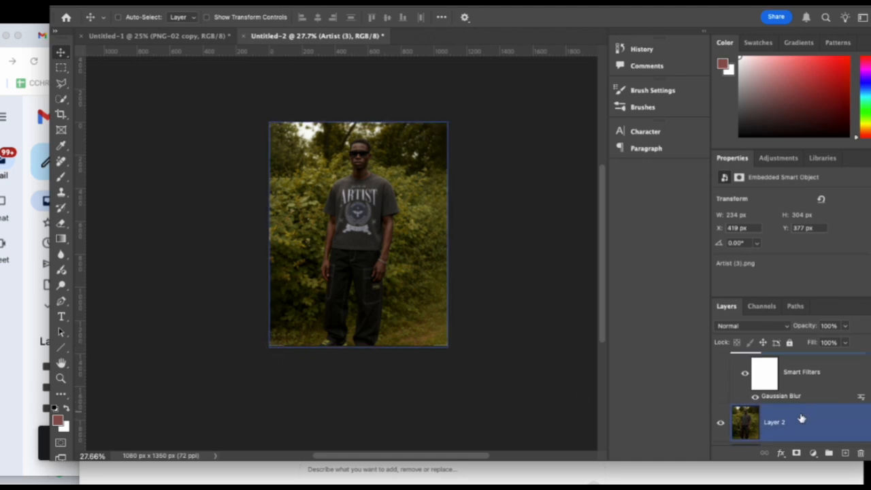
{"action": "scroll", "coordinate": [783, 417], "scroll_direction": "up", "scroll_amount": 2}
{"action": "left_click", "coordinate": [790, 439]}
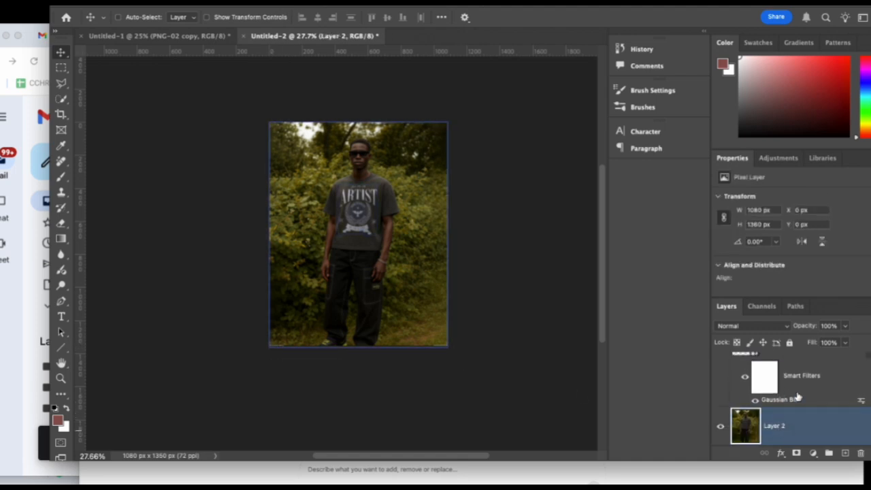
{"action": "left_click", "coordinate": [798, 399]}
{"action": "scroll", "coordinate": [803, 388], "scroll_direction": "up", "scroll_amount": 1}
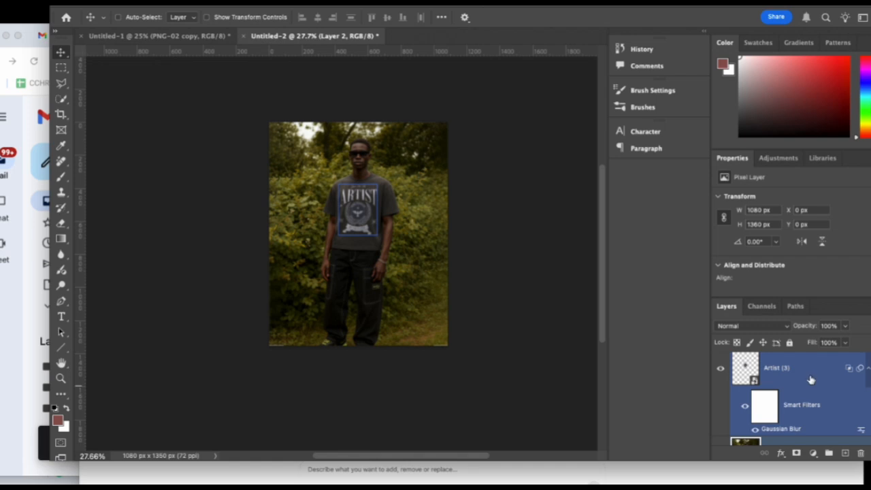
{"action": "left_click", "coordinate": [805, 376], "text": "shift"}
{"action": "scroll", "coordinate": [805, 375], "scroll_direction": "down", "scroll_amount": 1}
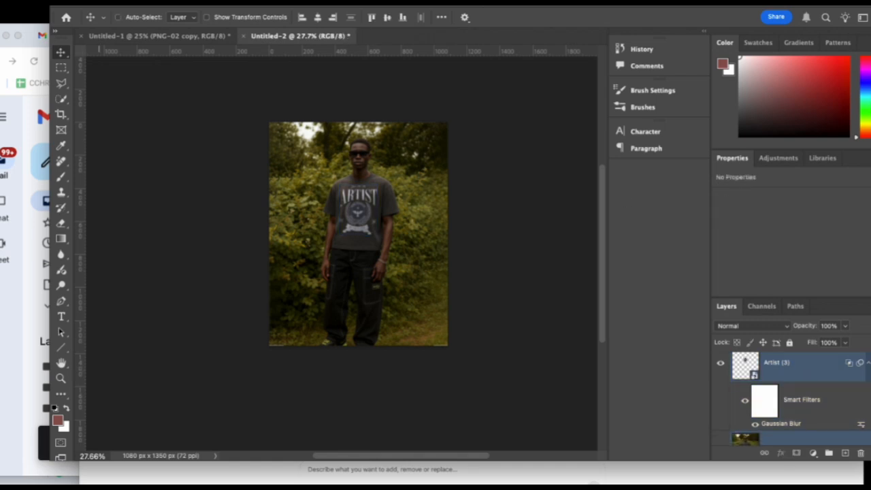
{"action": "left_click", "coordinate": [75, 2]}
{"action": "left_click", "coordinate": [107, 230]}
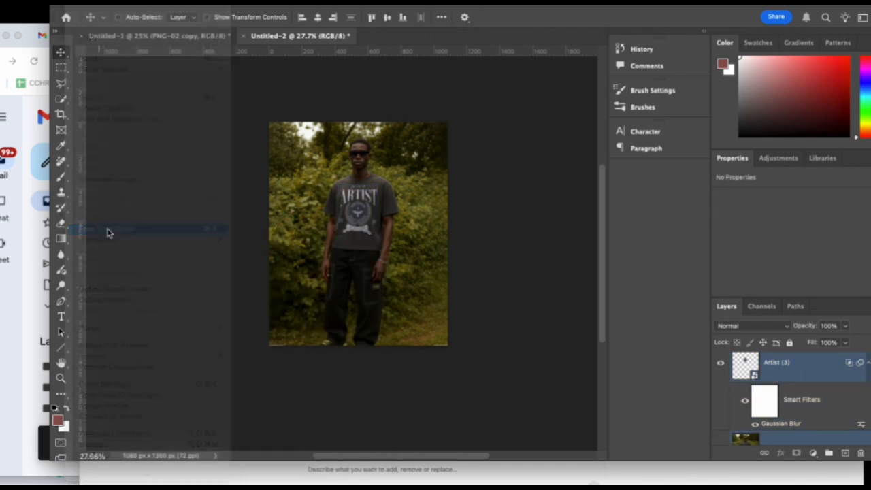
{"action": "left_click", "coordinate": [414, 187]}
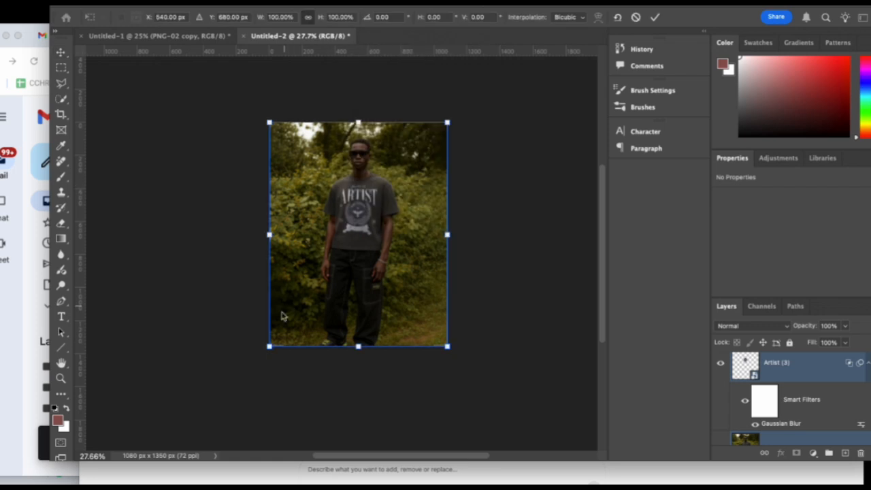
{"action": "left_click_drag", "start_coordinate": [269, 346], "coordinate": [265, 351]}
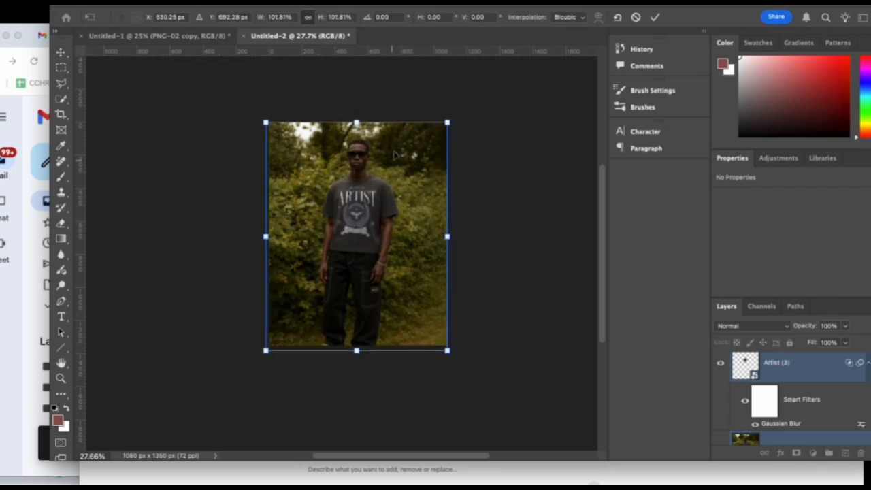
{"action": "key", "text": "Return"}
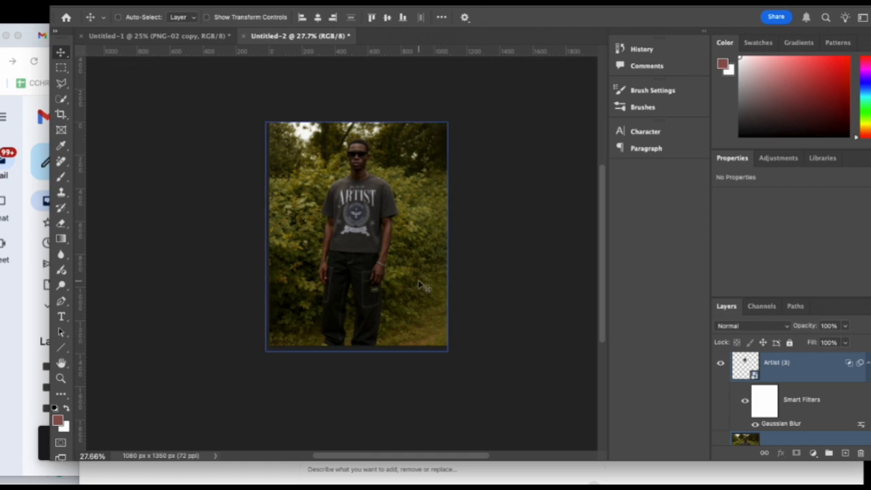
Nudge Layer 2 and its Artist (3) artwork upward until the photo sits at Y -20 px.
{"action": "key", "text": "shift+Up"}
{"action": "key", "text": "shift+Up"}
{"action": "key", "text": "shift+Up"}
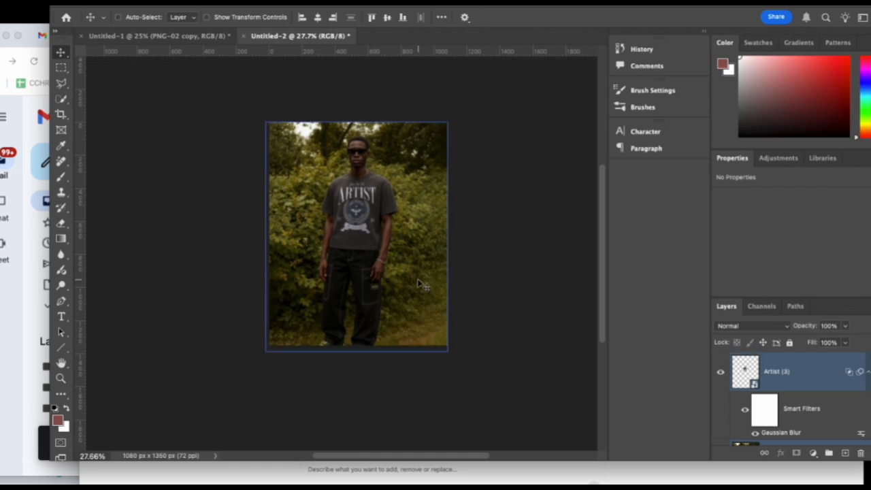
{"action": "key", "text": "Down"}
{"action": "key", "text": "Down"}
{"action": "key", "text": "Down"}
{"action": "key", "text": "Down"}
{"action": "key", "text": "Down"}
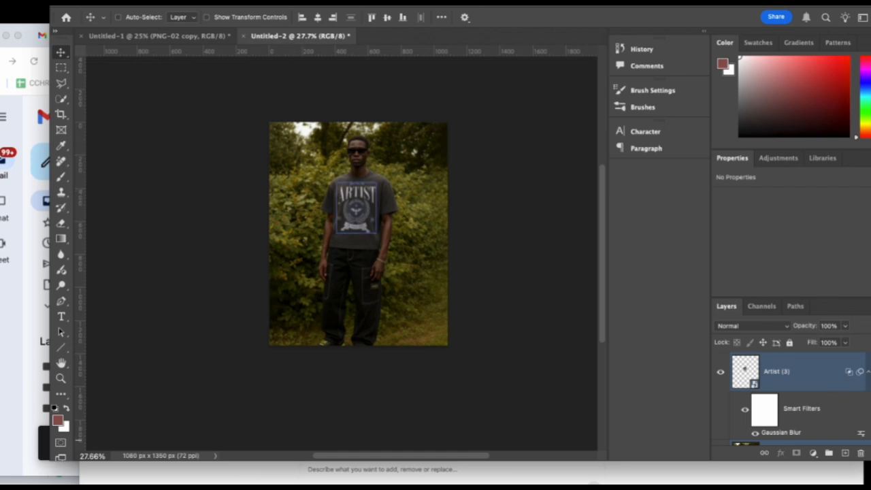
Apply automatic colour and contrast corrections to the Layer 2 photo alone.
{"action": "scroll", "coordinate": [749, 378], "scroll_direction": "down", "scroll_amount": 2}
{"action": "left_click", "coordinate": [808, 409]}
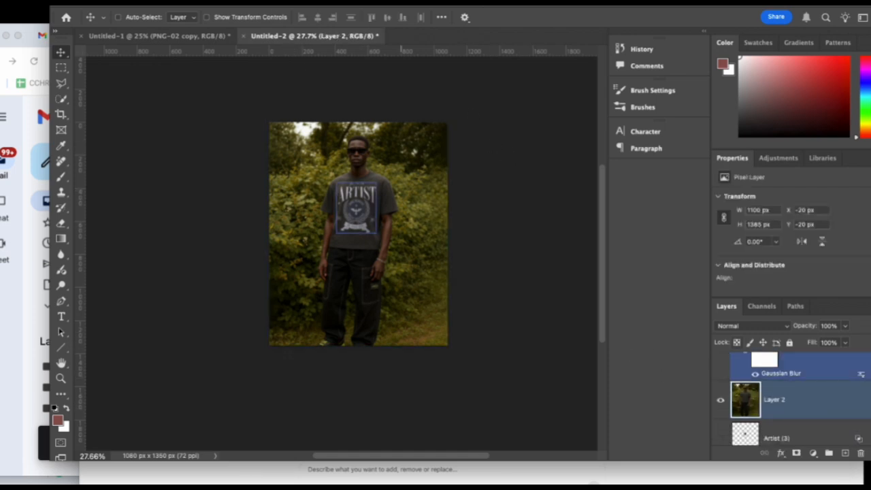
{"action": "left_click", "coordinate": [71, 6]}
{"action": "mouse_move", "coordinate": [104, 5]}
{"action": "left_click", "coordinate": [120, 27]}
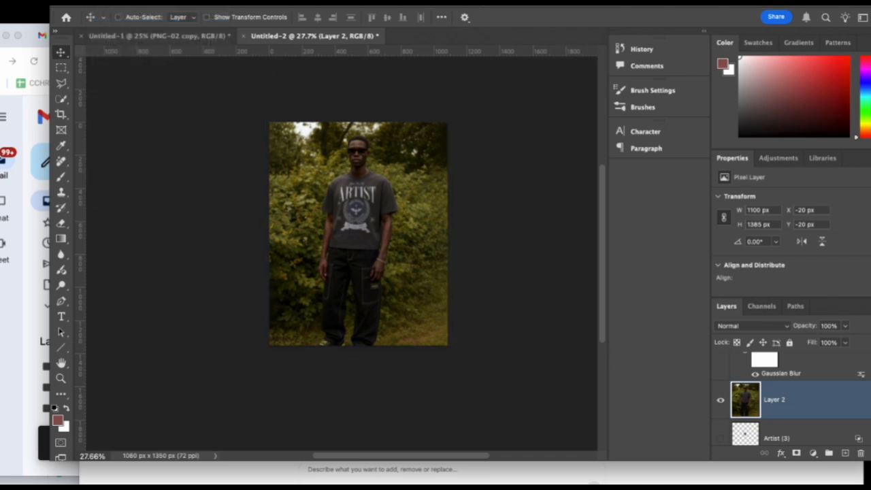
{"action": "left_click", "coordinate": [105, 6]}
{"action": "left_click", "coordinate": [122, 15]}
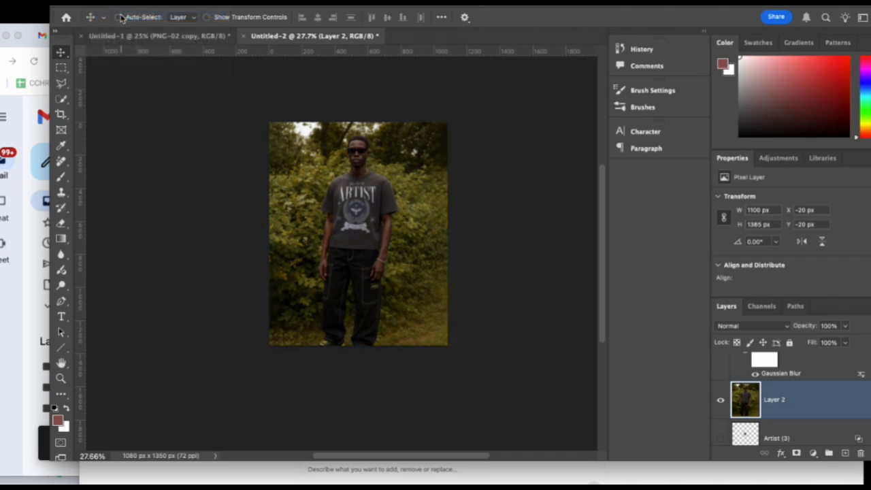